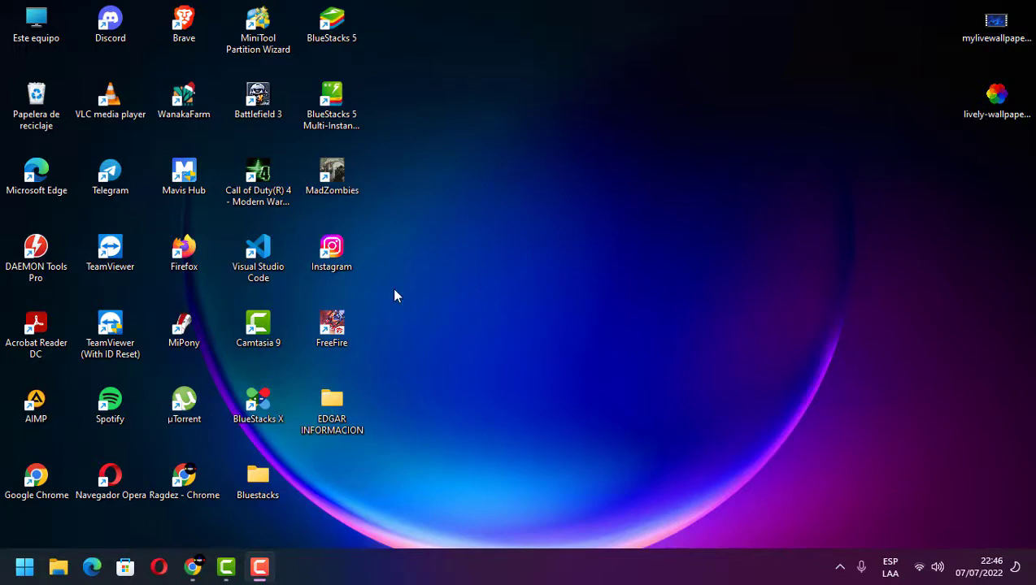
# - Switch to Chrome and view the Lively Wallpaper 2.0.2.2 download page on Uptodown, then return to the desktop
pyautogui.click(195, 569)
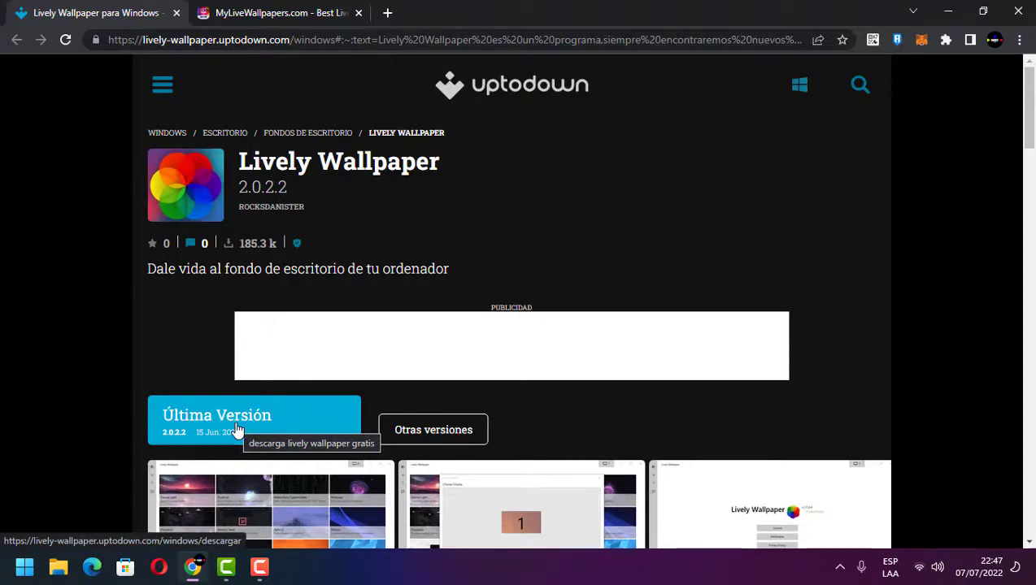
pyautogui.scroll(-5, 136, 317)
pyautogui.scroll(4, 130, 334)
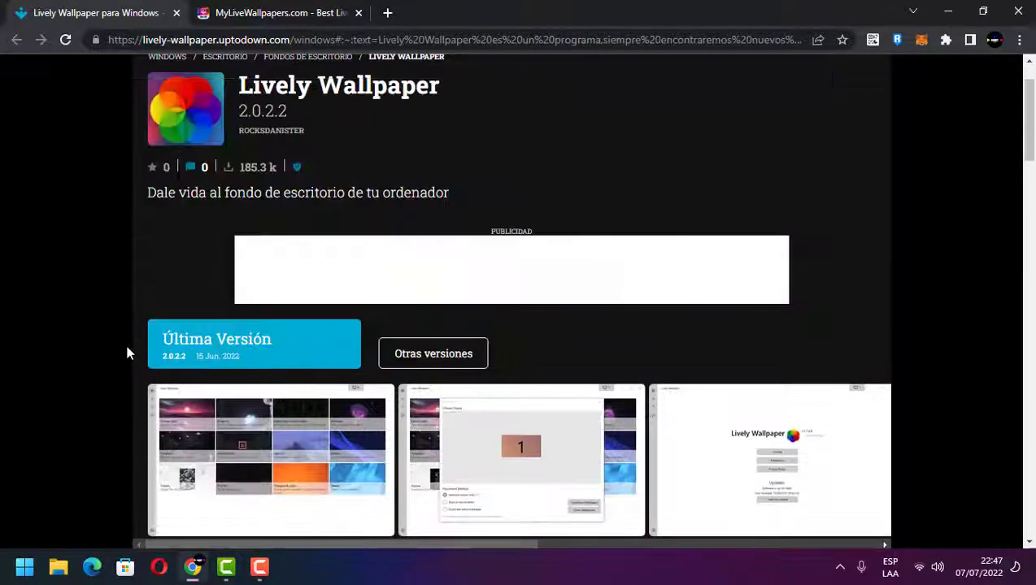
pyautogui.click(953, 10)
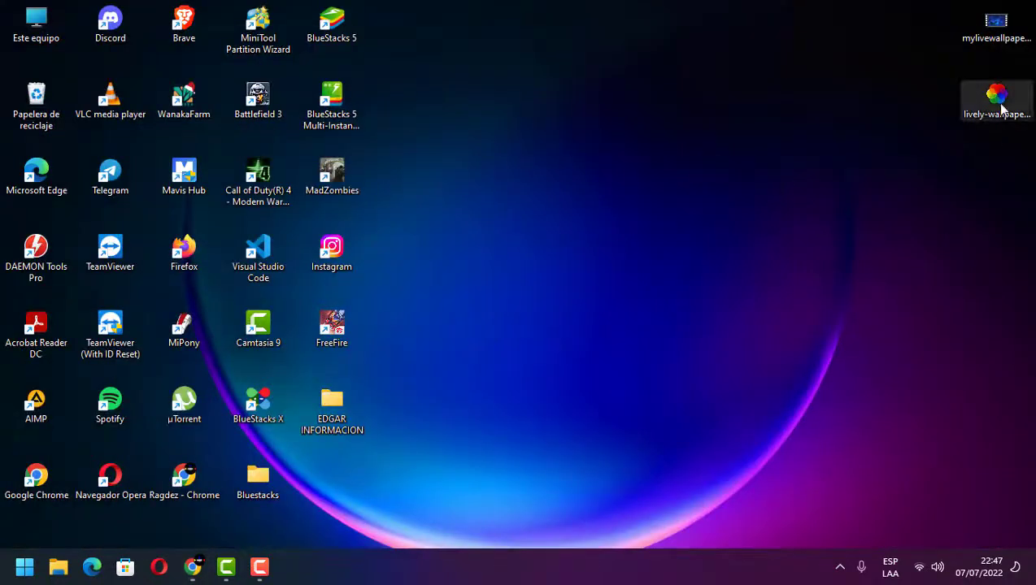
# - Run the lively-wallpaper-2-0-2-2 installer from the desktop for all users, with Español as the setup language
pyautogui.moveTo(997, 101); pyautogui.dragTo(528, 167)
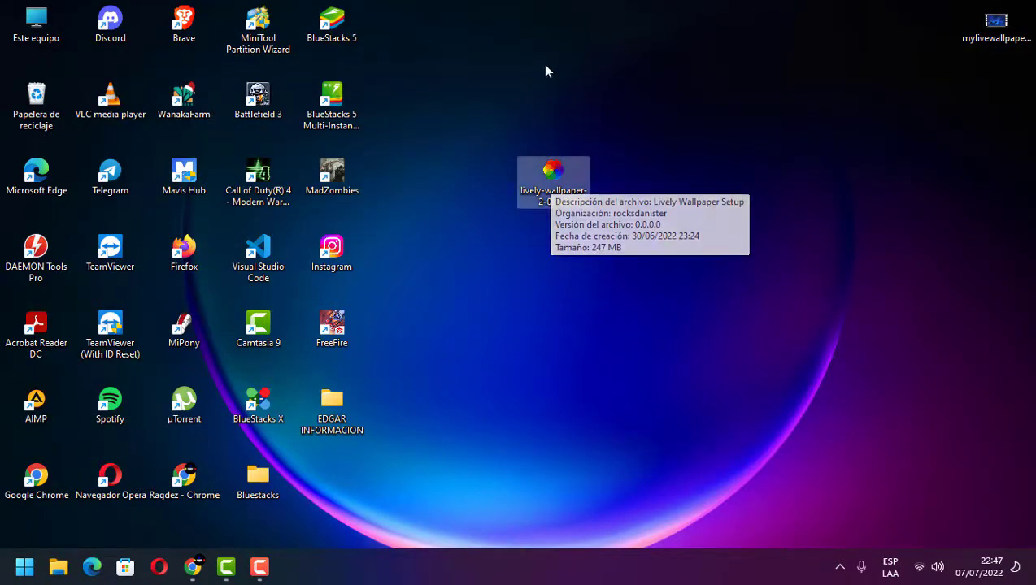
pyautogui.moveTo(534, 186)
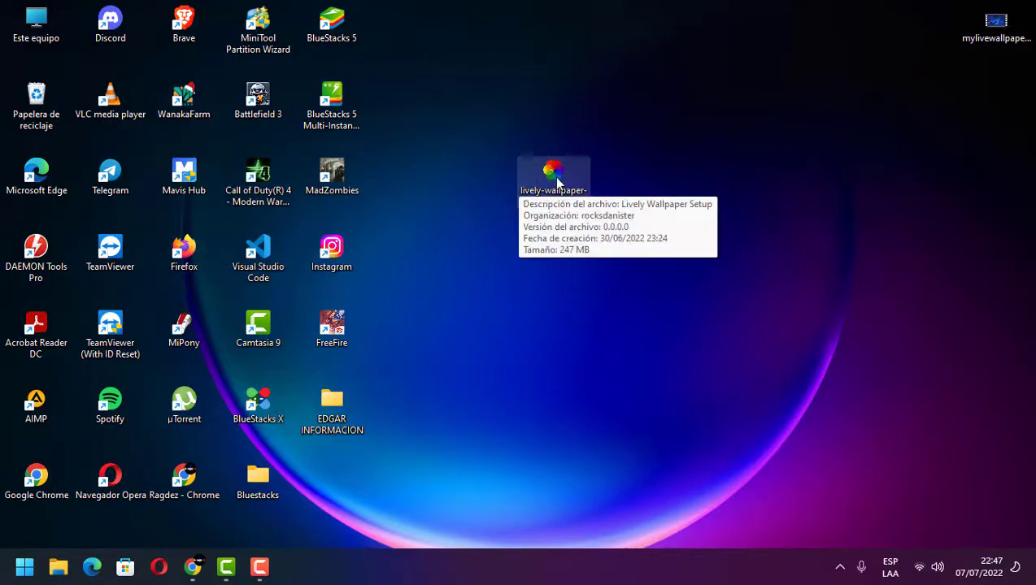
pyautogui.doubleClick(556, 180)
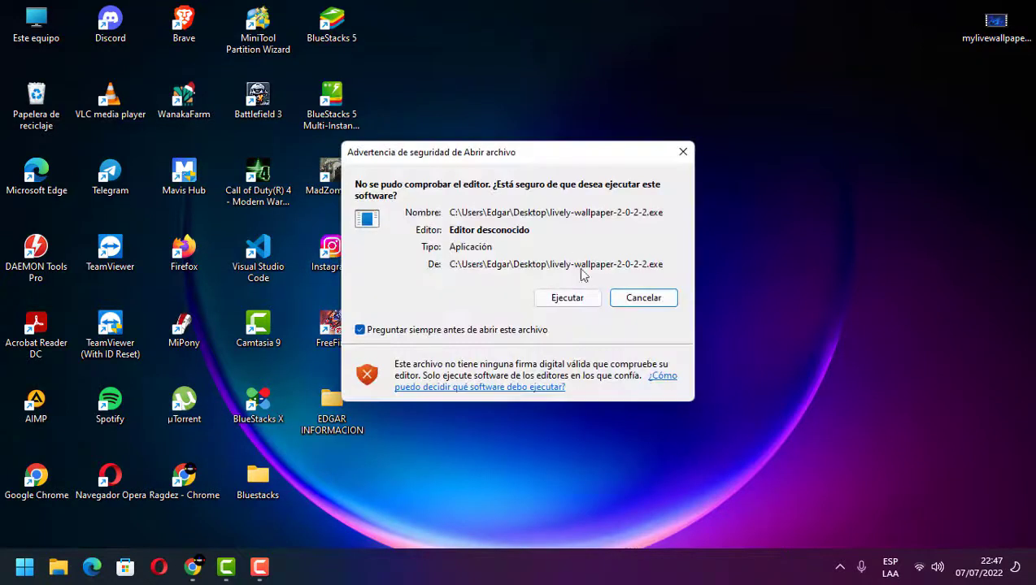
pyautogui.click(574, 298)
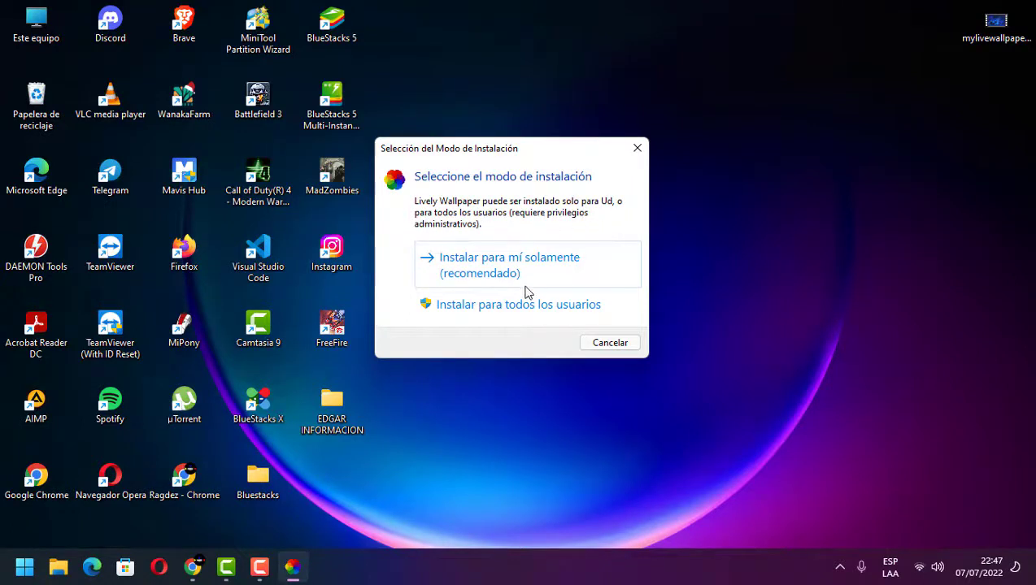
pyautogui.click(495, 306)
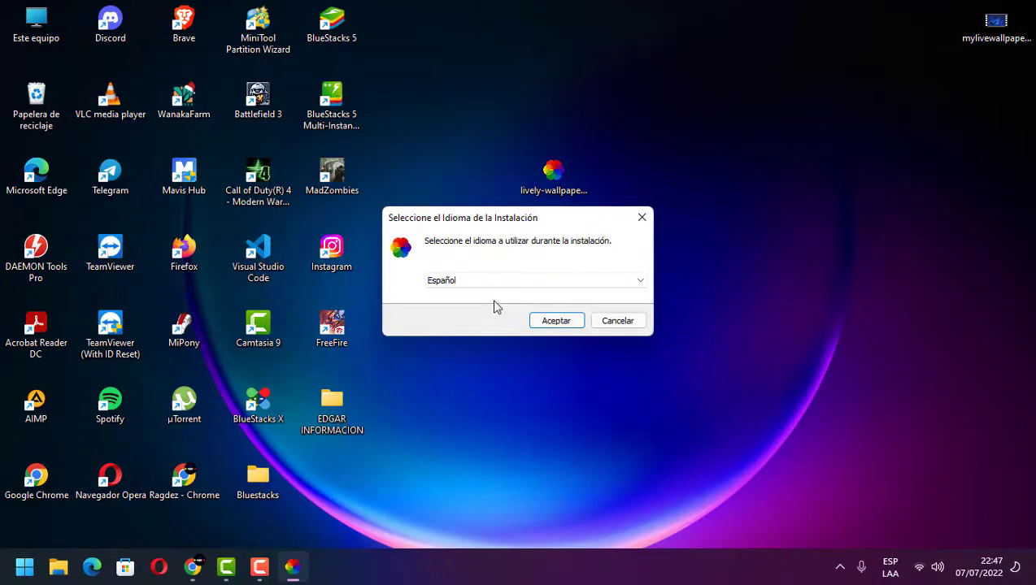
pyautogui.press('Return')
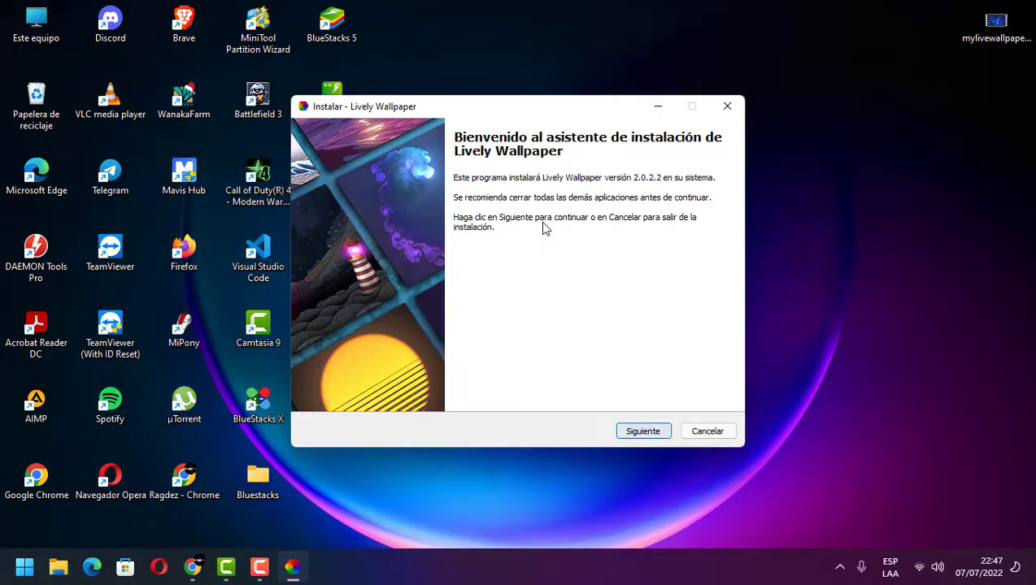
# - Install Lively Wallpaper in the default folder with a desktop shortcut and Windows startup enabled, and finish setup with the program set to run
pyautogui.press('Return')
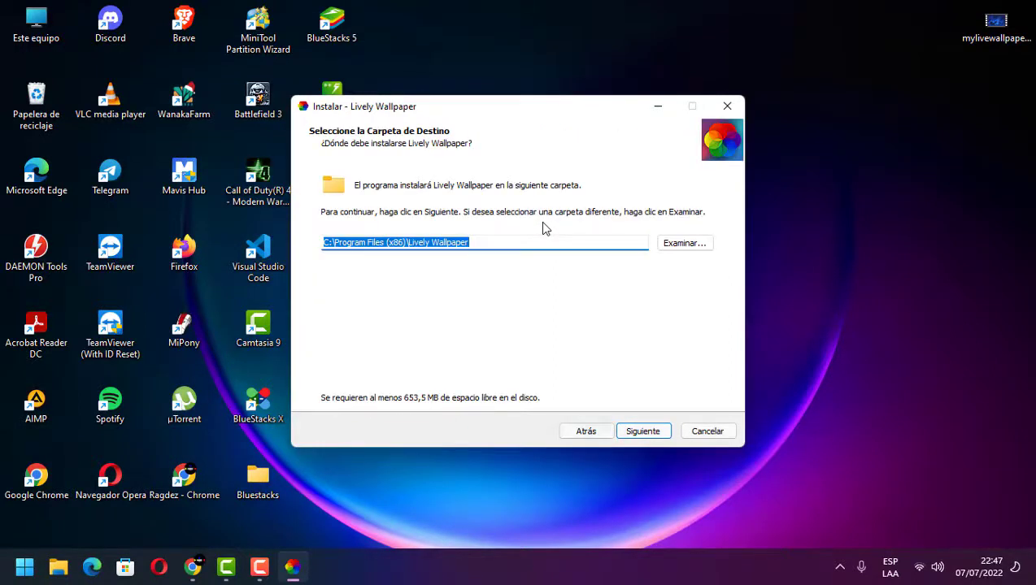
pyautogui.press('Return')
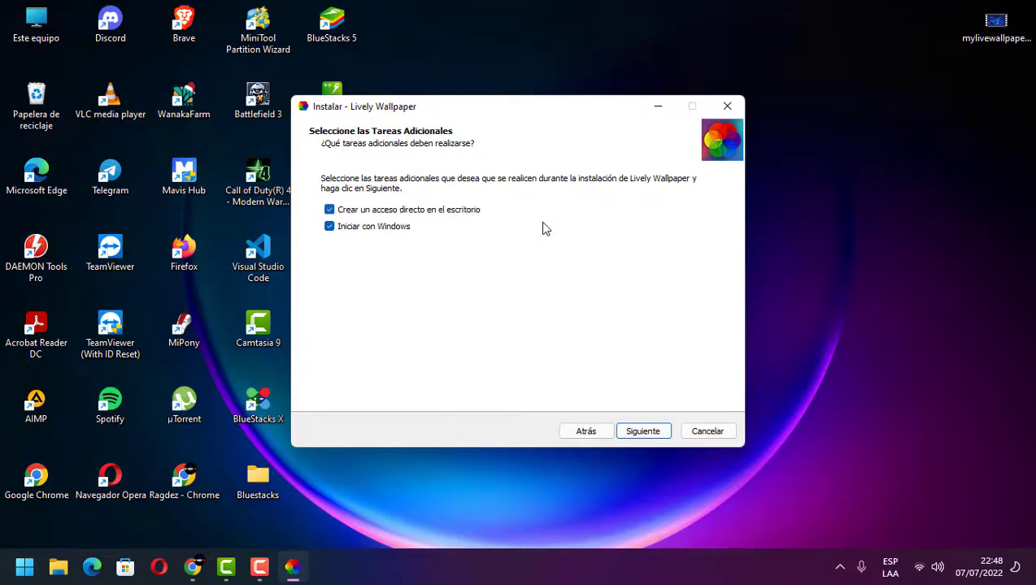
pyautogui.press('Return')
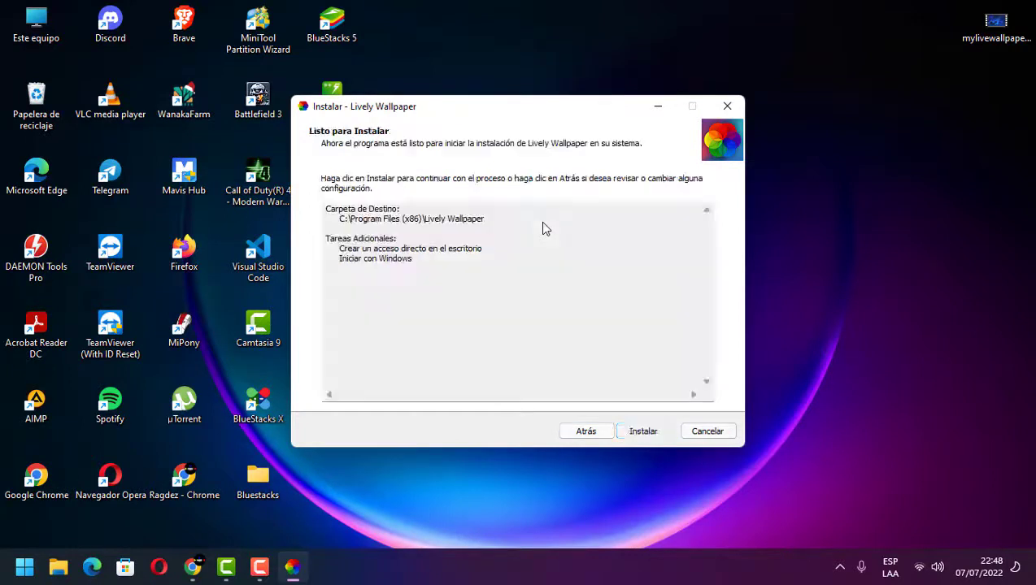
pyautogui.press('Return')
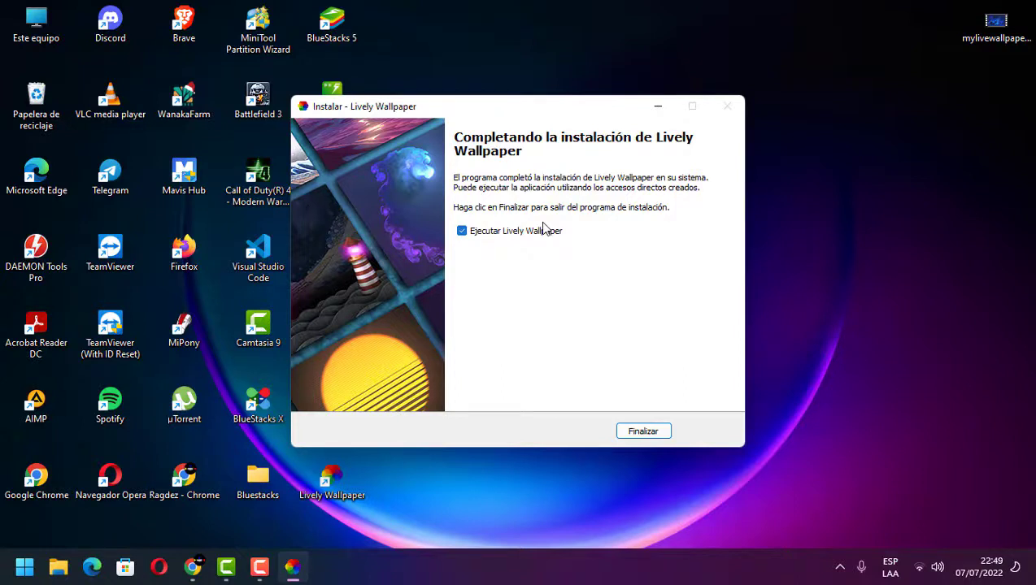
pyautogui.press('Return')
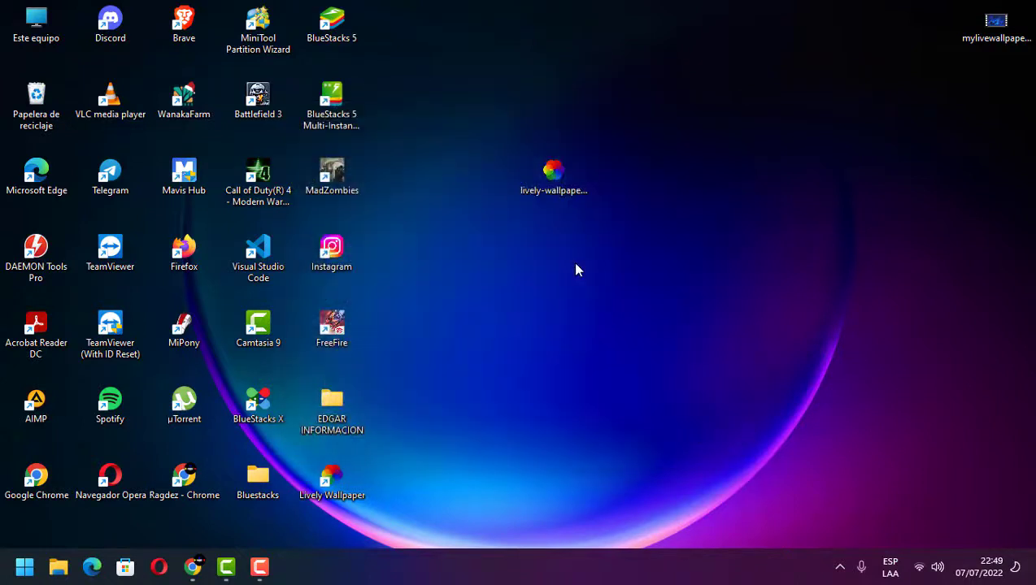
# - Move the installer file back below the mylivewallpapers video on the desktop and check the hidden system tray icons
pyautogui.moveTo(554, 169); pyautogui.dragTo(1000, 114)
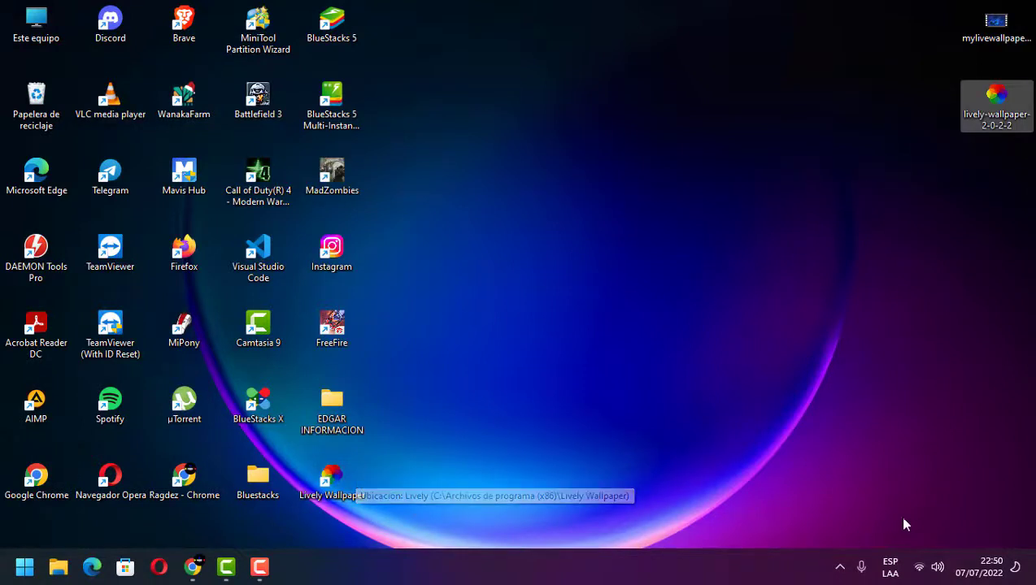
pyautogui.click(840, 567)
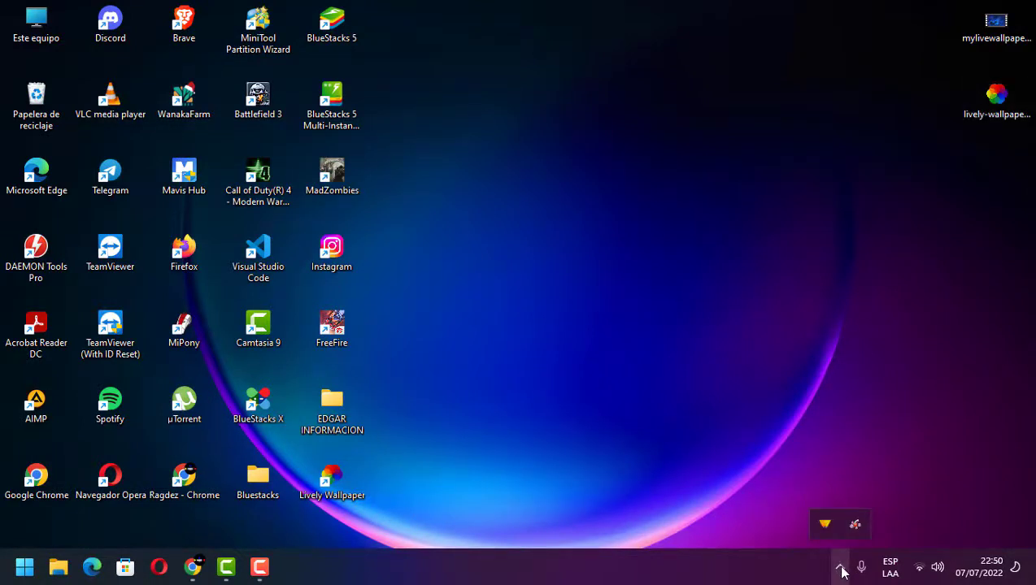
pyautogui.click(839, 569)
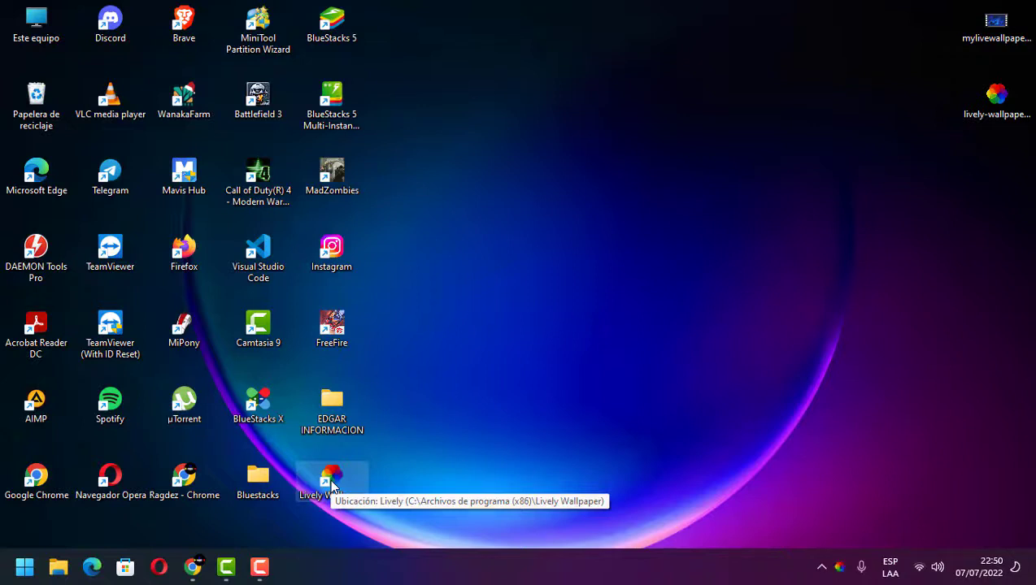
# - Open Lively Wallpaper maximized, apply the Eternal Light wallpaper from the library and minimize the window to show the desktop
pyautogui.doubleClick(331, 479)
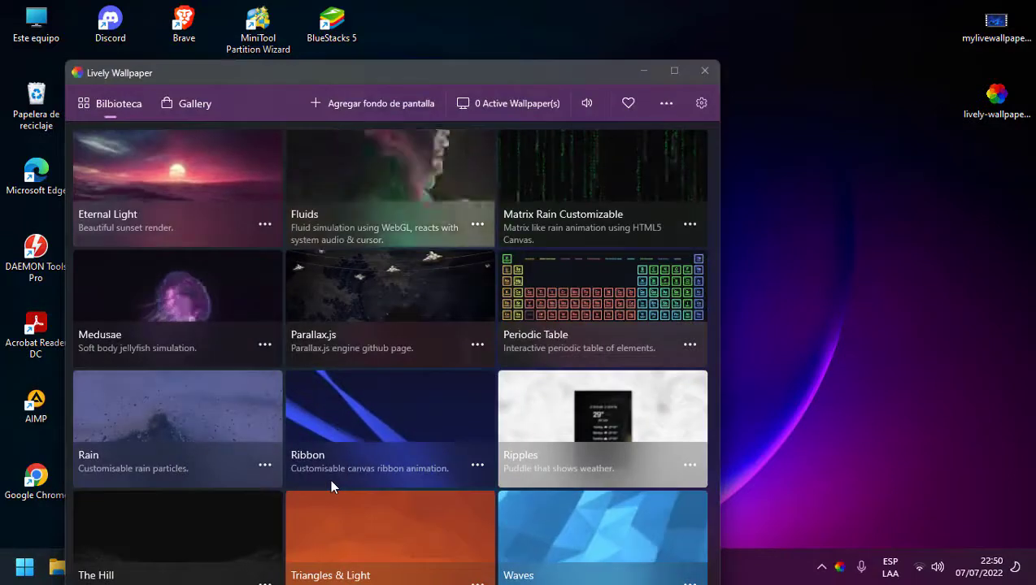
pyautogui.click(674, 73)
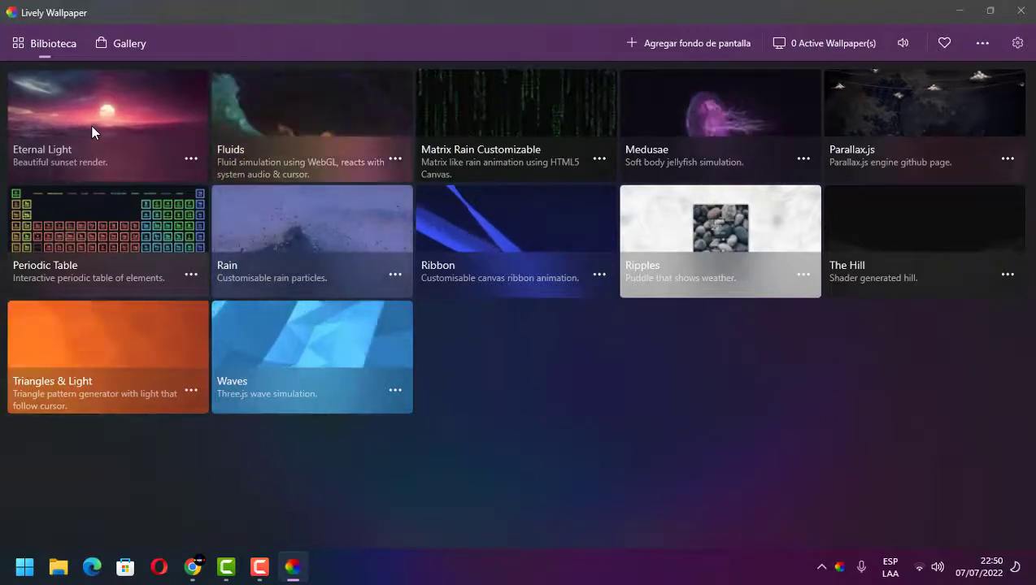
pyautogui.click(89, 126)
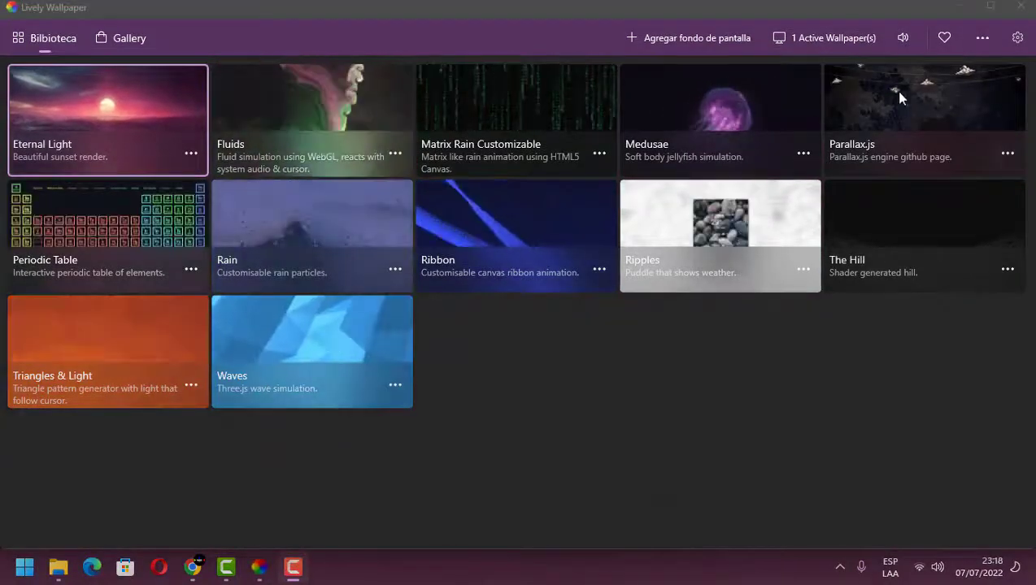
pyautogui.click(960, 12)
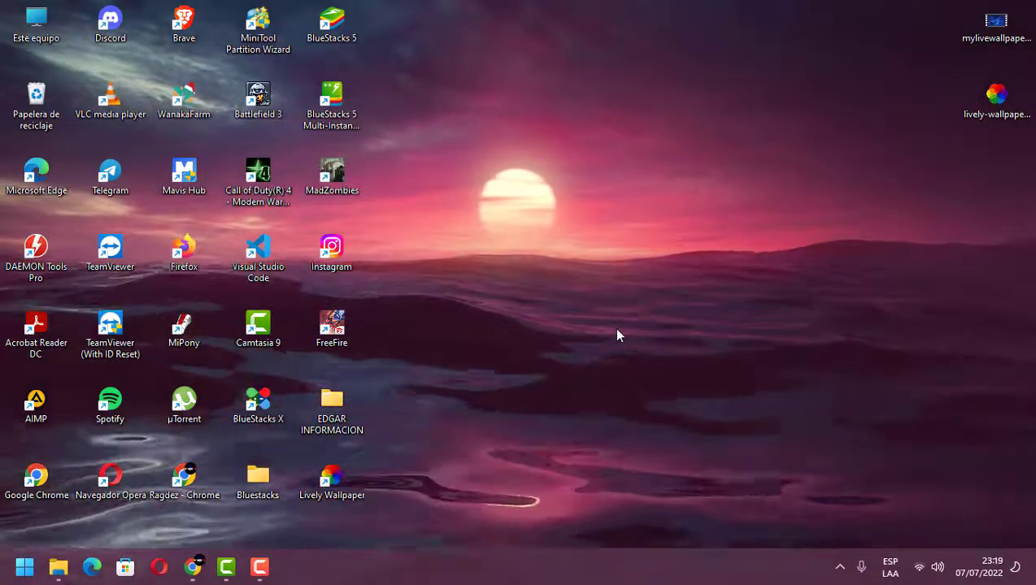
# - Switch to Chrome and look through the wallpapers on the MyLiveWallpapers.com home page, then return to the desktop
pyautogui.click(194, 568)
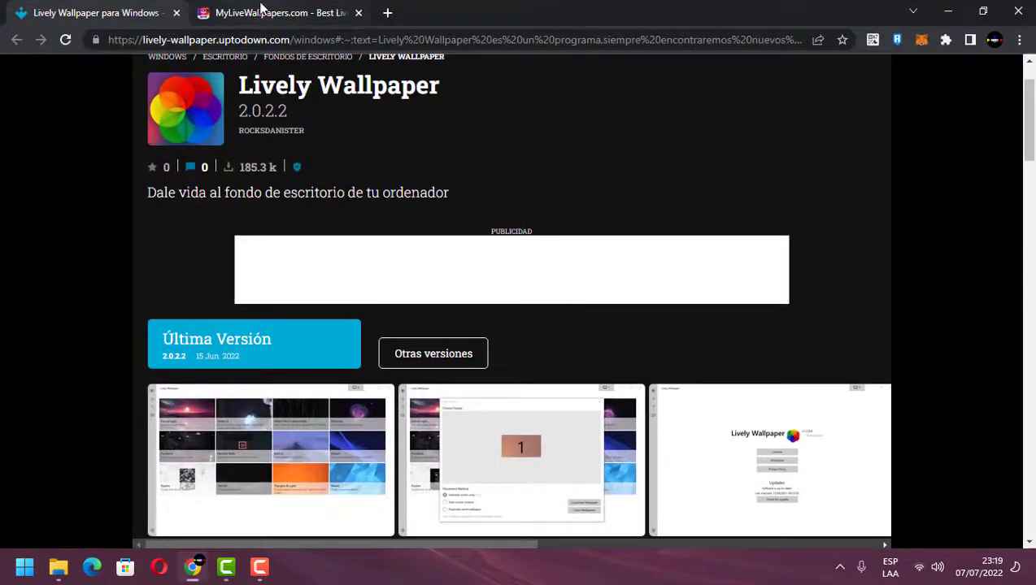
pyautogui.click(261, 12)
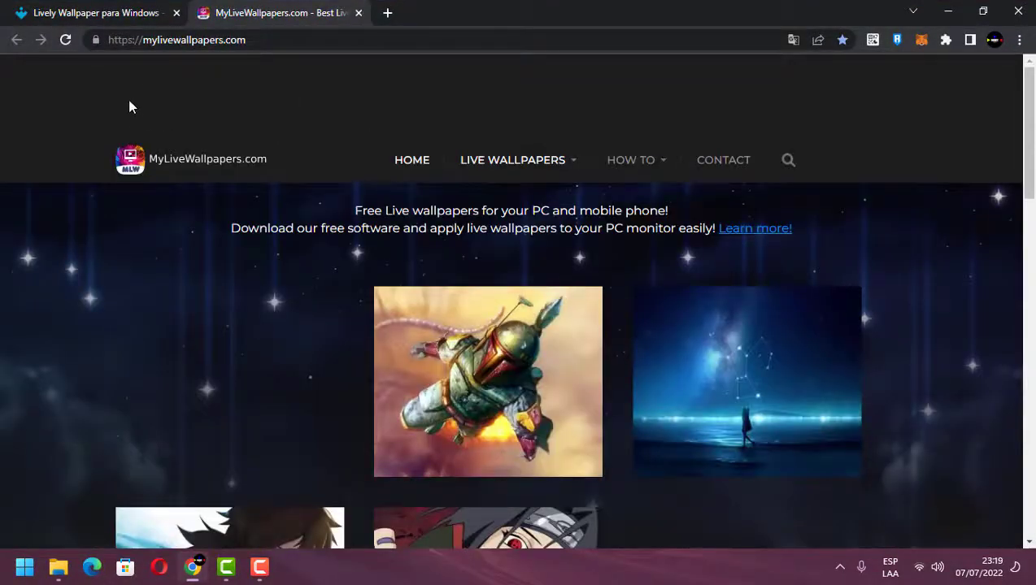
pyautogui.scroll(-12, 240, 171)
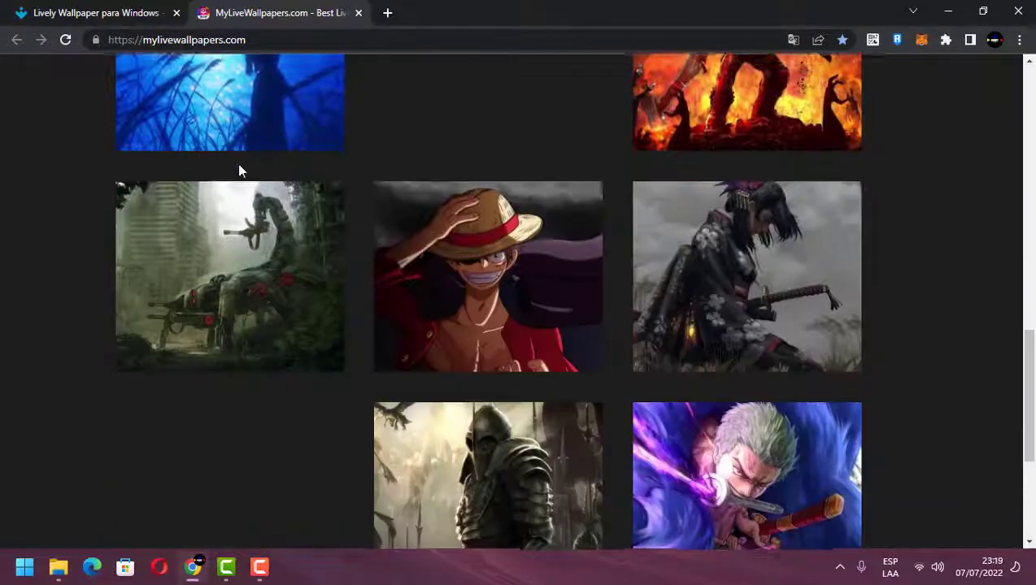
pyautogui.scroll(-3, 240, 172)
pyautogui.scroll(14, 537, 219)
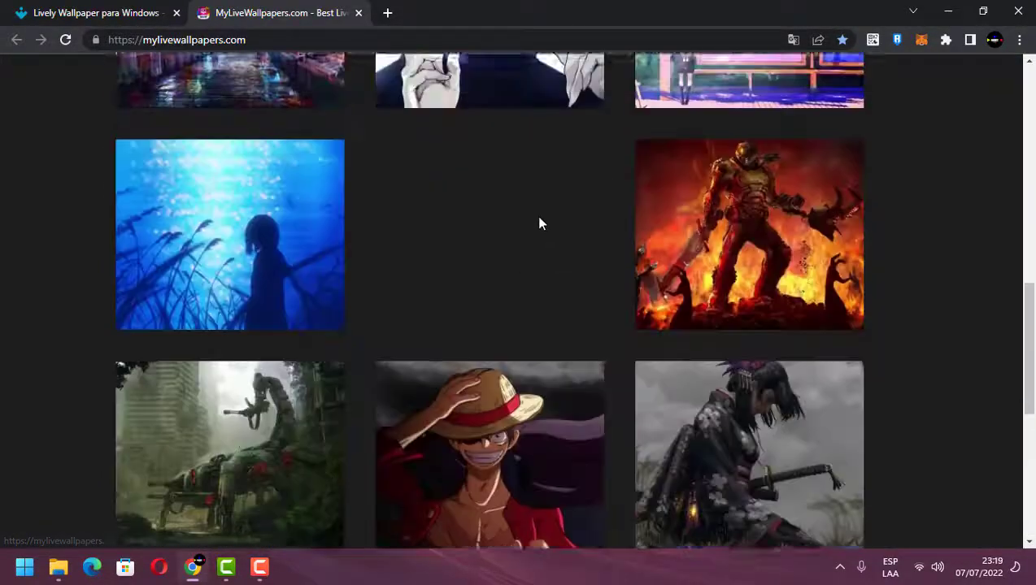
pyautogui.scroll(2, 435, 271)
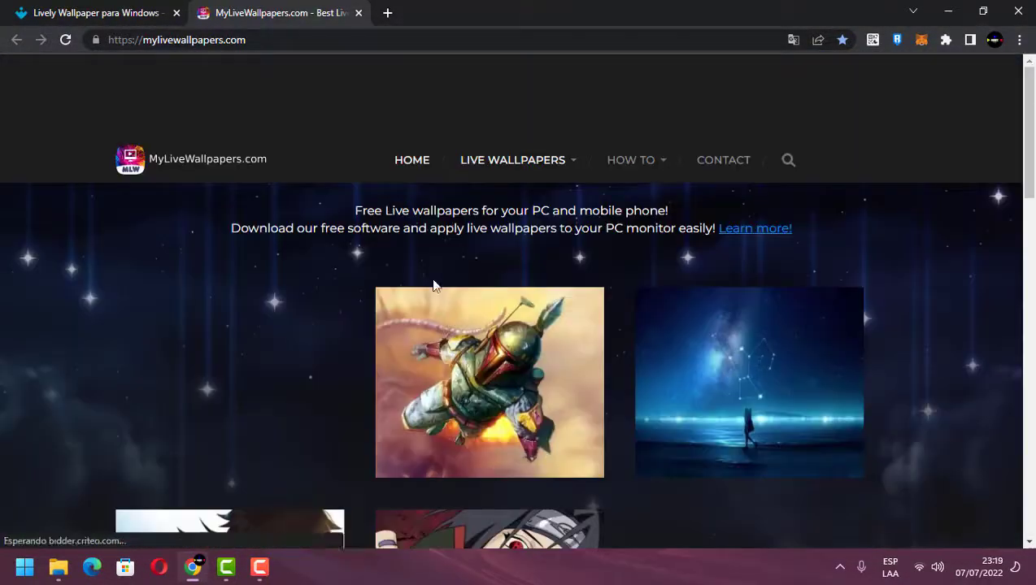
pyautogui.moveTo(562, 163)
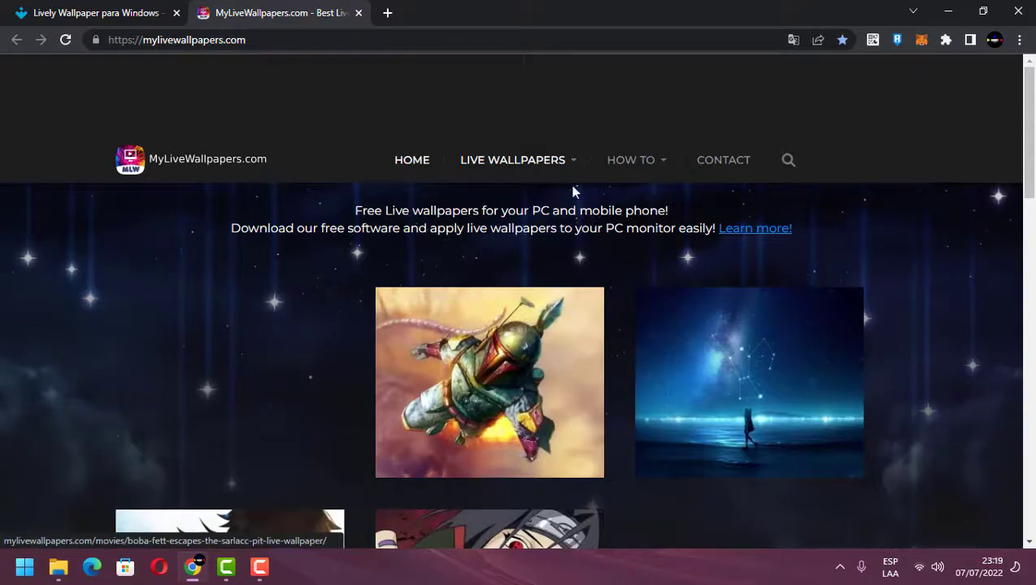
pyautogui.click(949, 8)
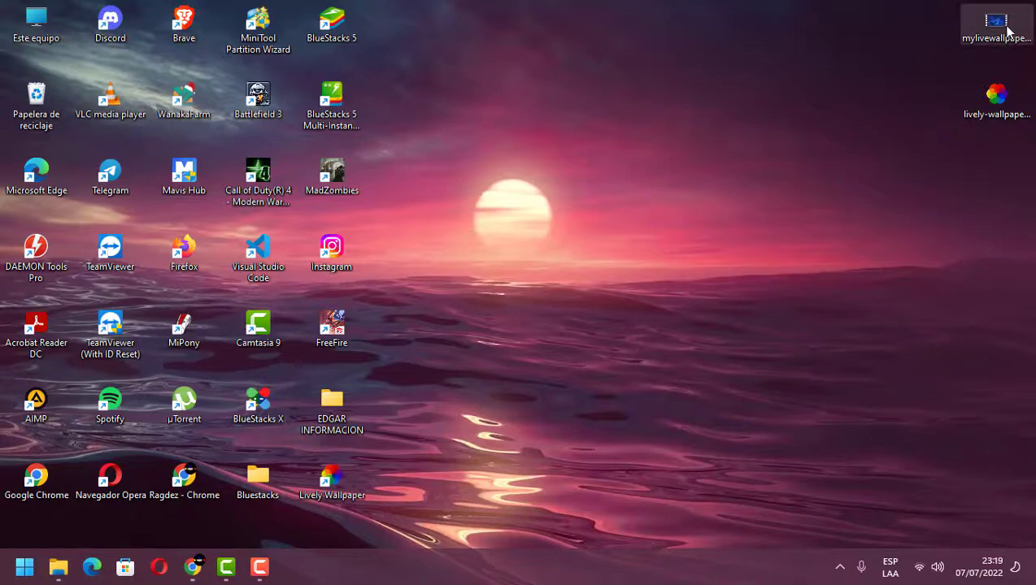
# - Switch back to Chrome, choose the Anime category of live wallpapers on MyLiveWallpapers.com and dismiss the advertisement
pyautogui.click(192, 566)
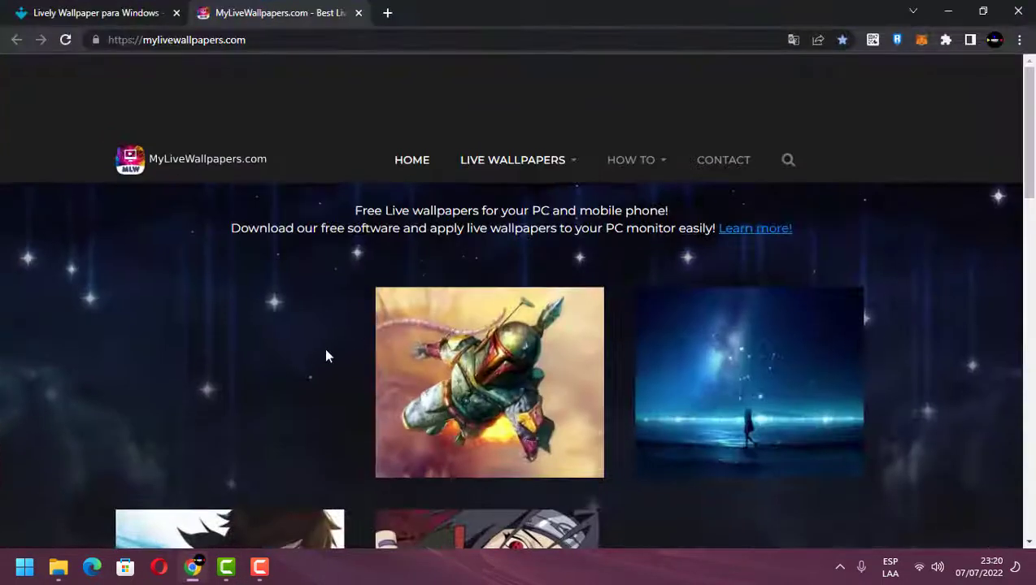
pyautogui.scroll(-2, 195, 413)
pyautogui.scroll(-3, 195, 413)
pyautogui.scroll(5, 553, 261)
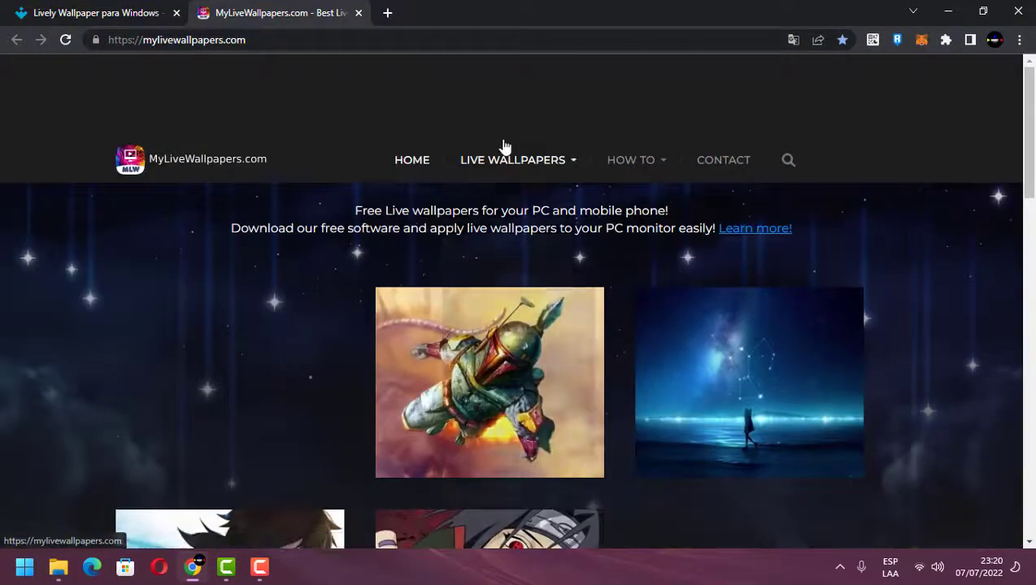
pyautogui.moveTo(531, 167)
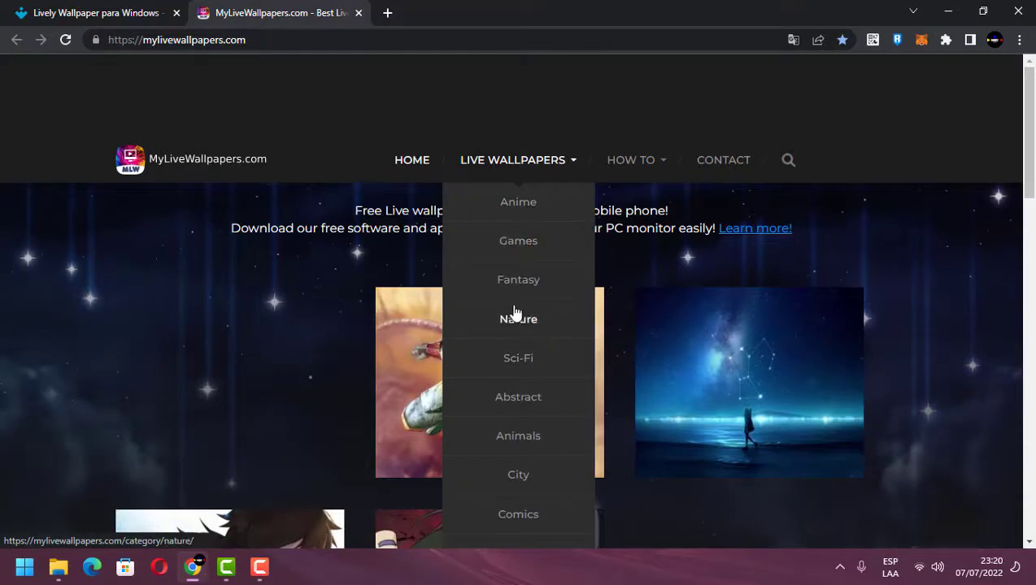
pyautogui.click(534, 210)
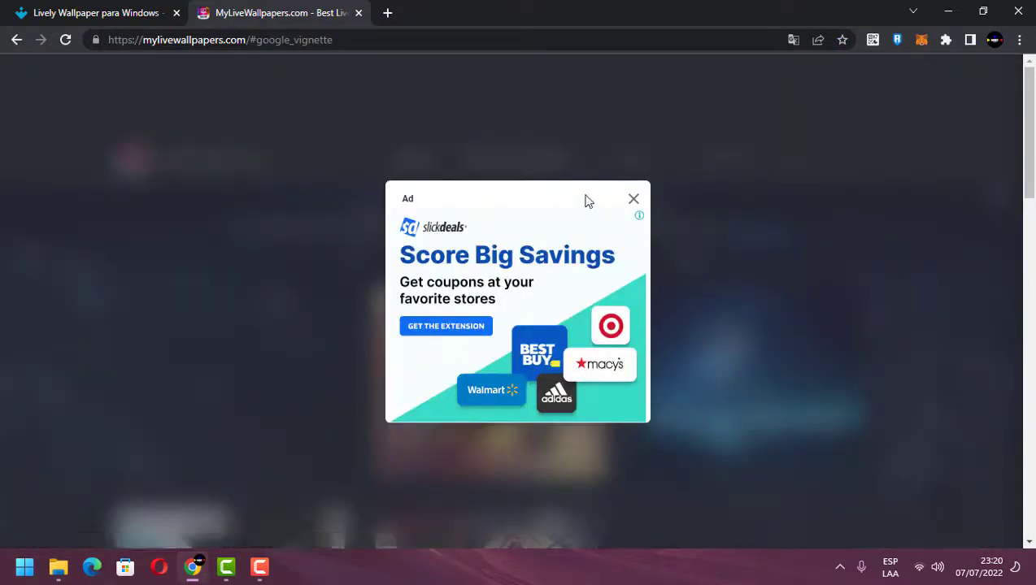
pyautogui.click(634, 200)
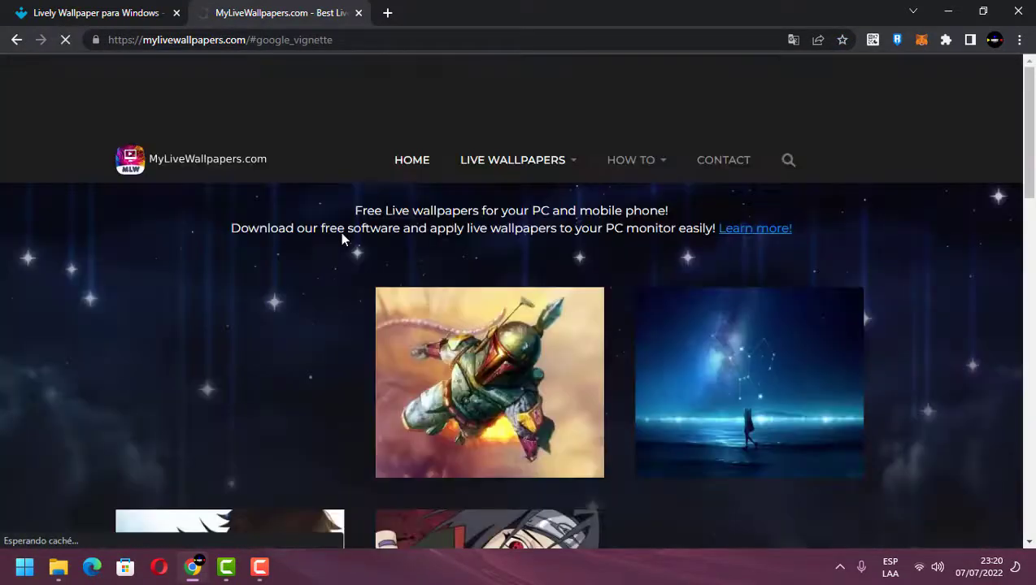
# - Browse the live wallpaper thumbnails down to the page numbers and back up to the rainy Japanese street
pyautogui.scroll(-10, 331, 282)
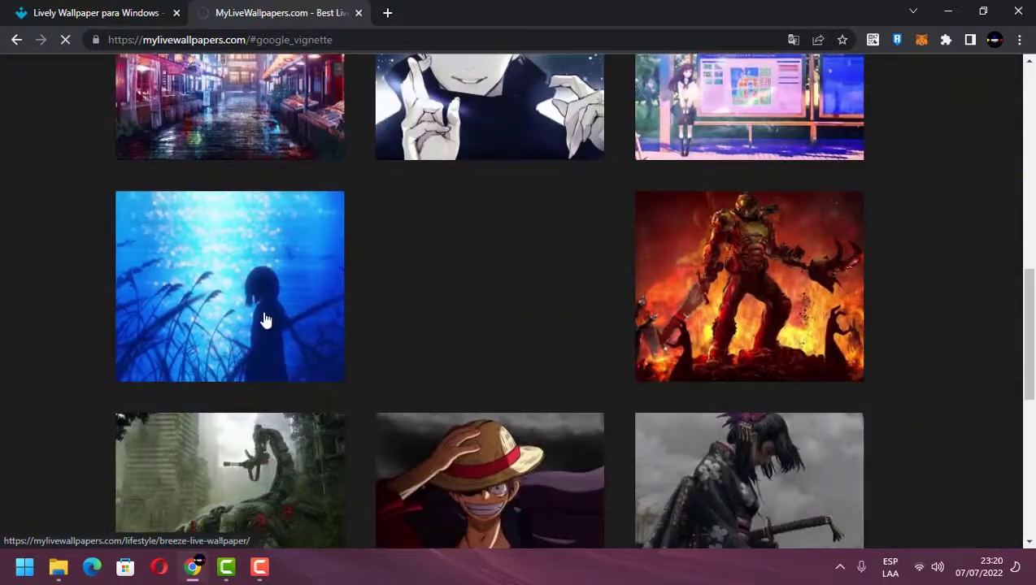
pyautogui.scroll(-2, 326, 313)
pyautogui.scroll(-3, 268, 329)
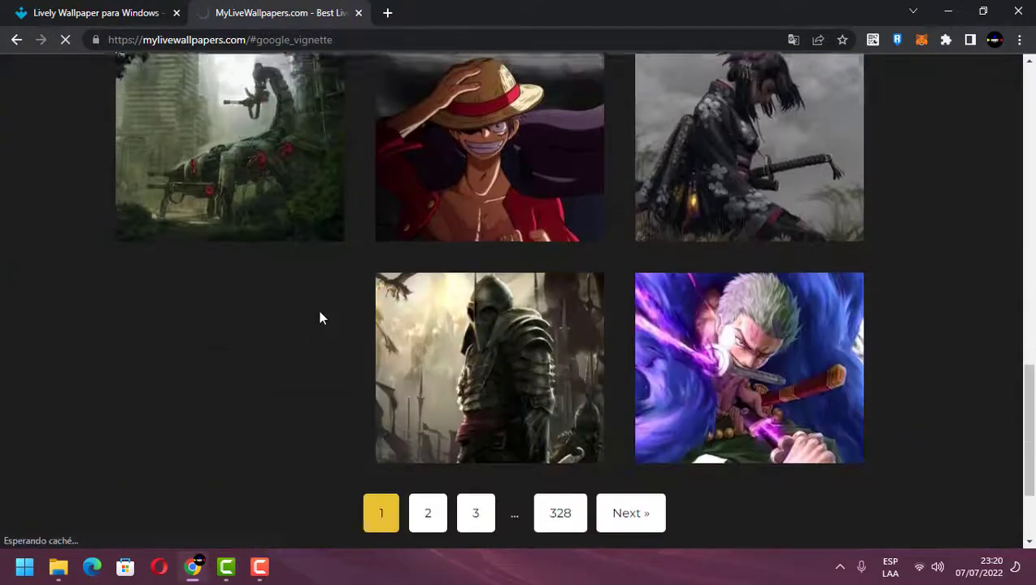
pyautogui.scroll(5, 319, 317)
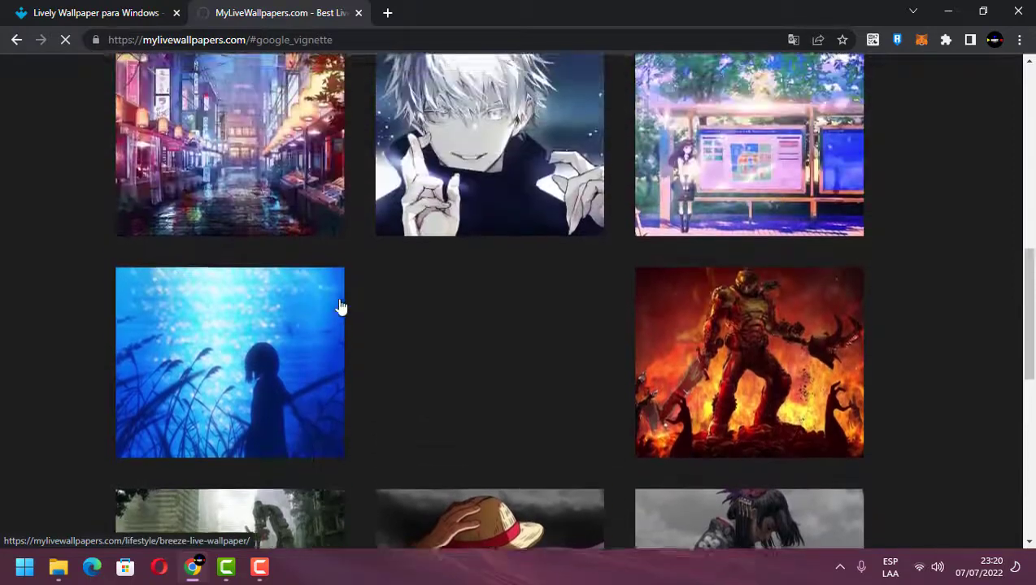
pyautogui.scroll(5, 340, 306)
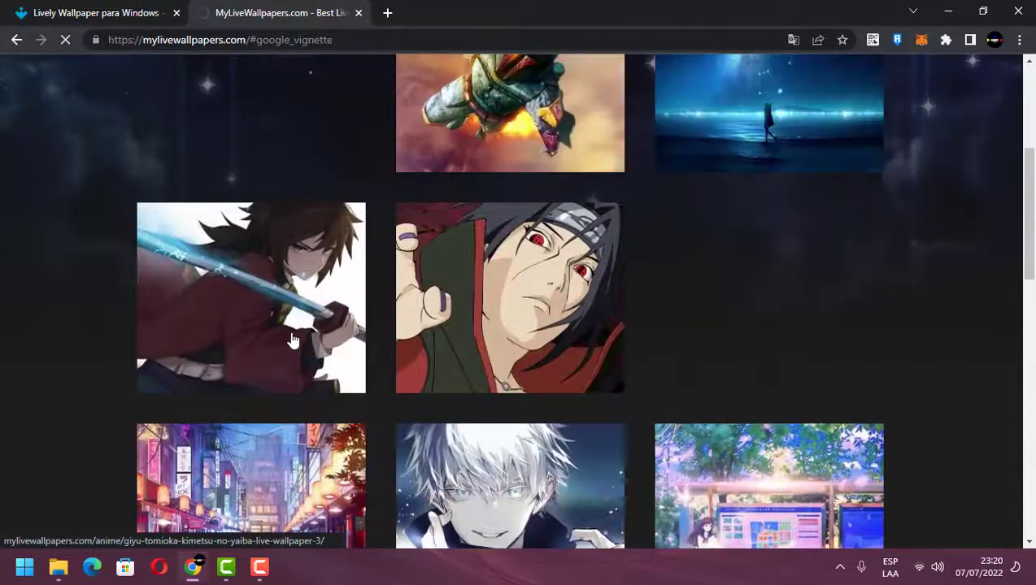
pyautogui.scroll(3, 293, 340)
pyautogui.scroll(-6, 273, 370)
pyautogui.scroll(-3, 761, 293)
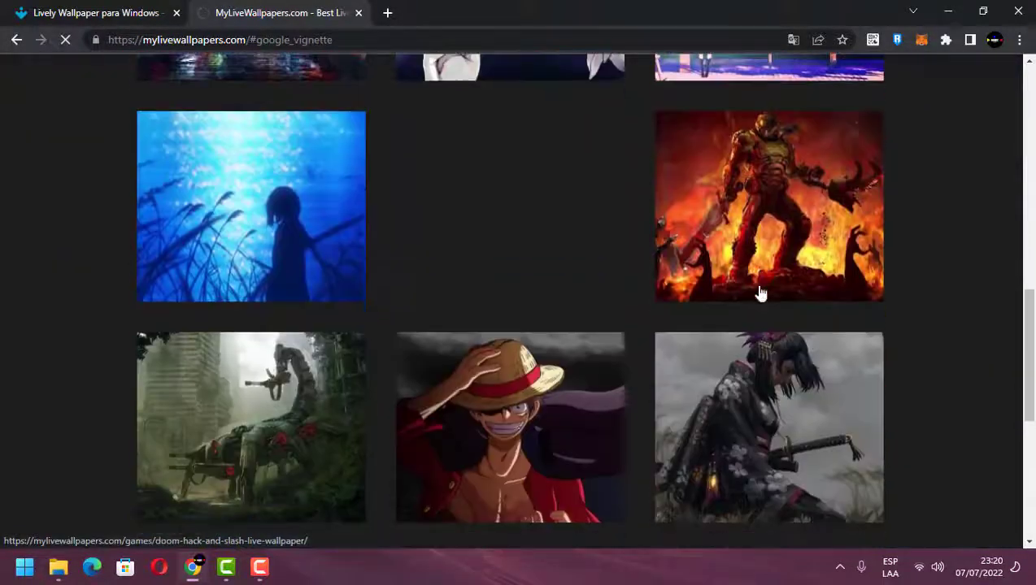
pyautogui.scroll(3, 390, 203)
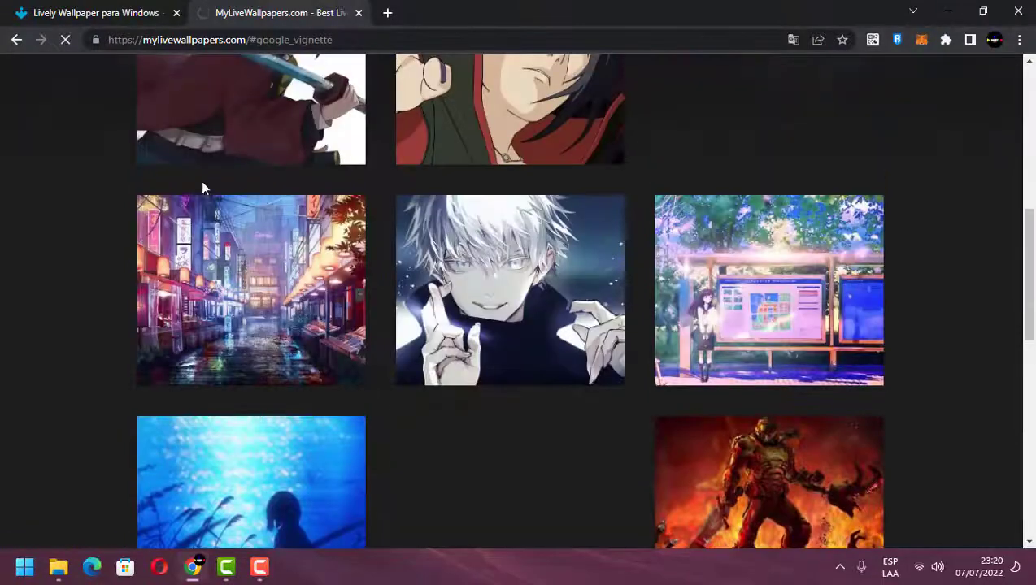
# - Open the Rainy Japanese Market live wallpaper, watch its preview and examine the desktop and mobile download options
pyautogui.click(184, 223)
pyautogui.scroll(-5, 301, 252)
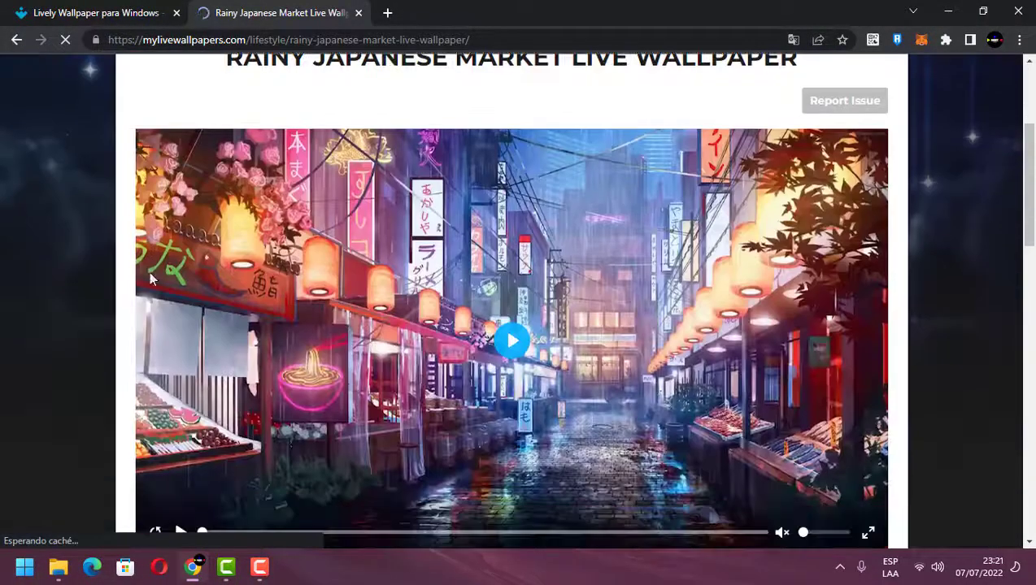
pyautogui.scroll(2, 151, 274)
pyautogui.scroll(-1, 601, 335)
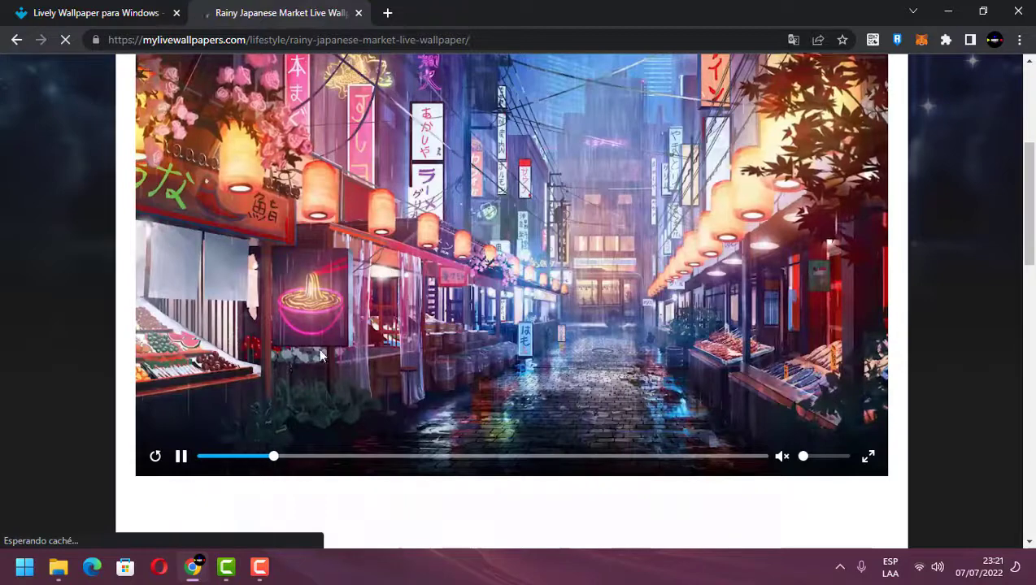
pyautogui.scroll(1, 244, 350)
pyautogui.scroll(-1, 114, 408)
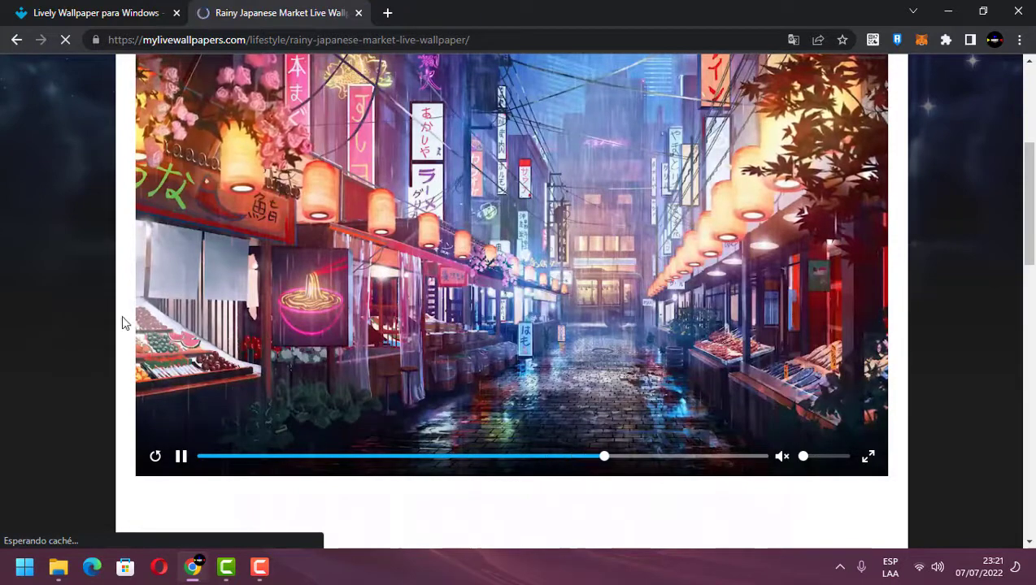
pyautogui.scroll(-5, 95, 339)
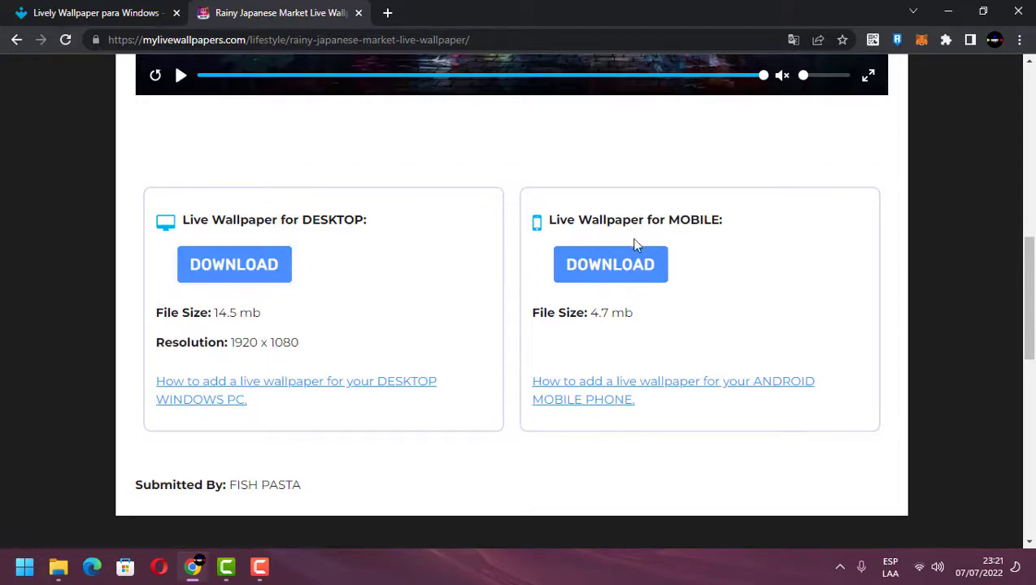
pyautogui.scroll(7, 479, 352)
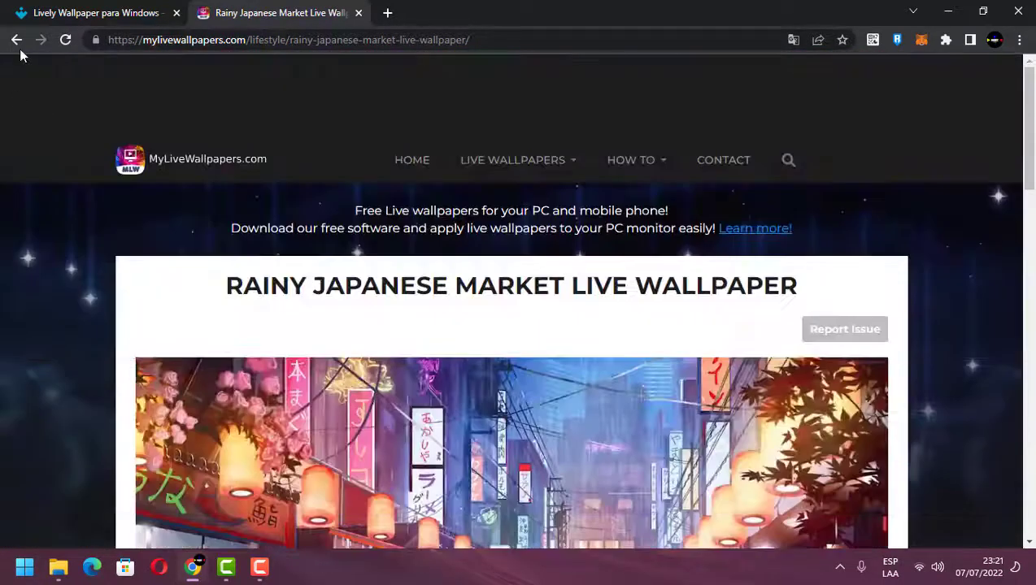
# - Go back to the wallpaper list, open the Giyu Tomioka-Kimetsu no Yaiba live wallpaper and examine its preview and download options
pyautogui.click(16, 40)
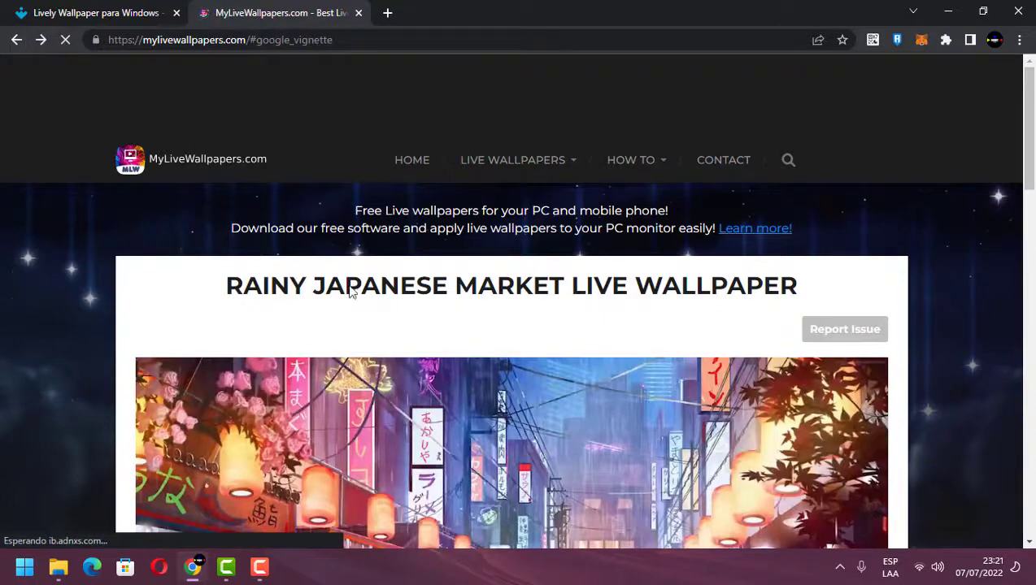
pyautogui.scroll(5, 404, 282)
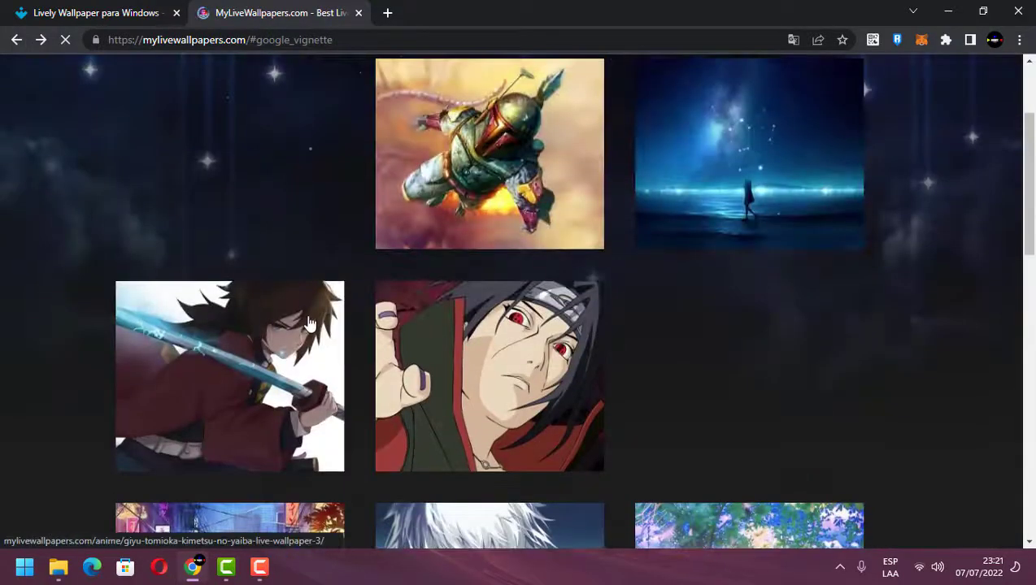
pyautogui.scroll(-1, 325, 320)
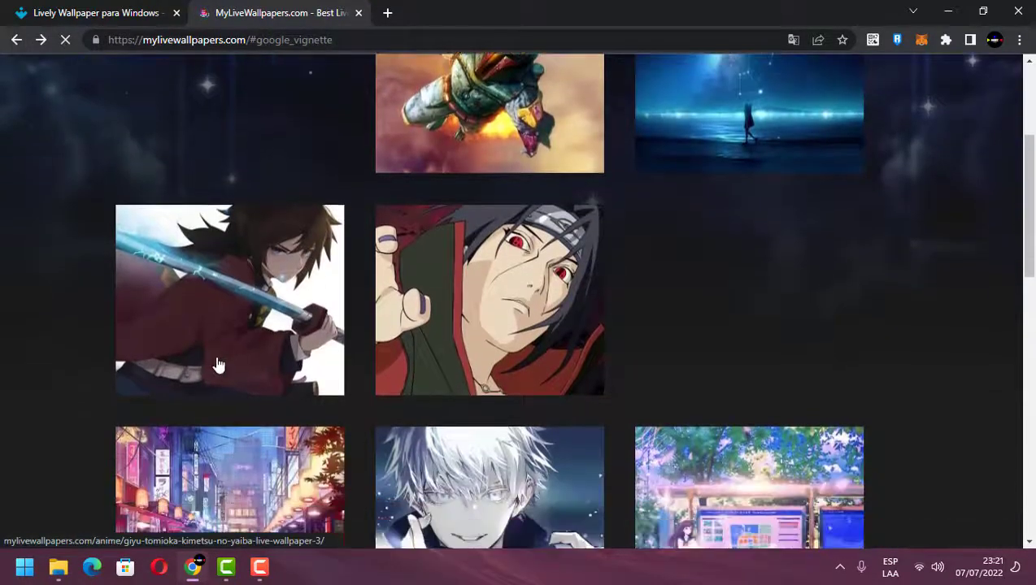
pyautogui.click(182, 260)
pyautogui.scroll(-3, 181, 258)
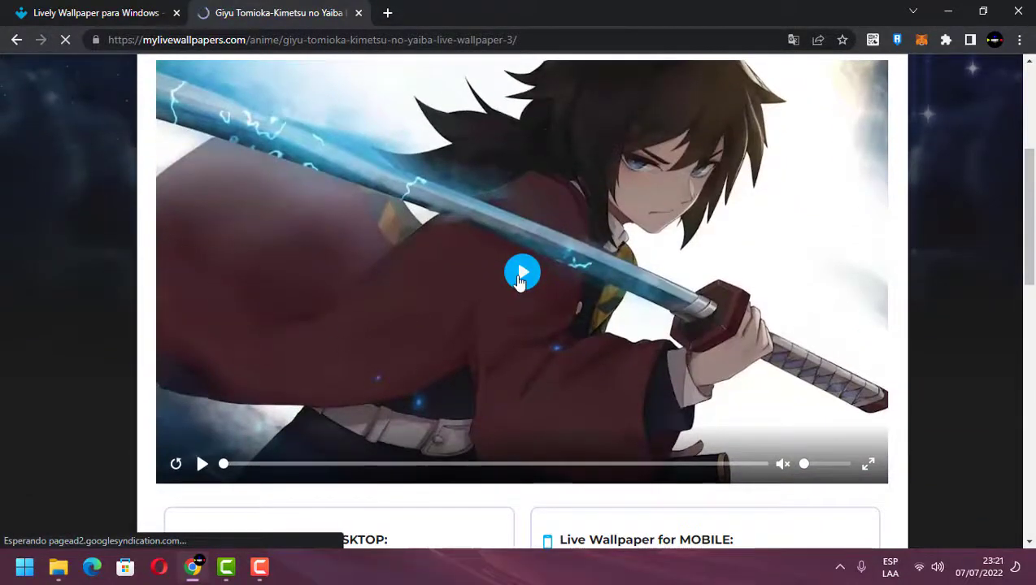
pyautogui.scroll(2, 174, 270)
pyautogui.scroll(-1, 162, 282)
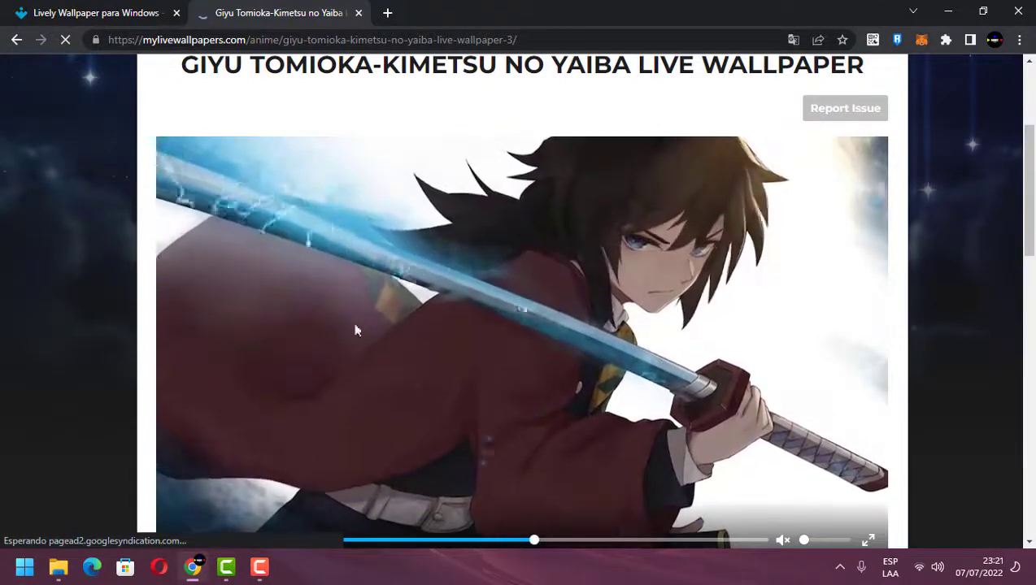
pyautogui.scroll(-7, 333, 314)
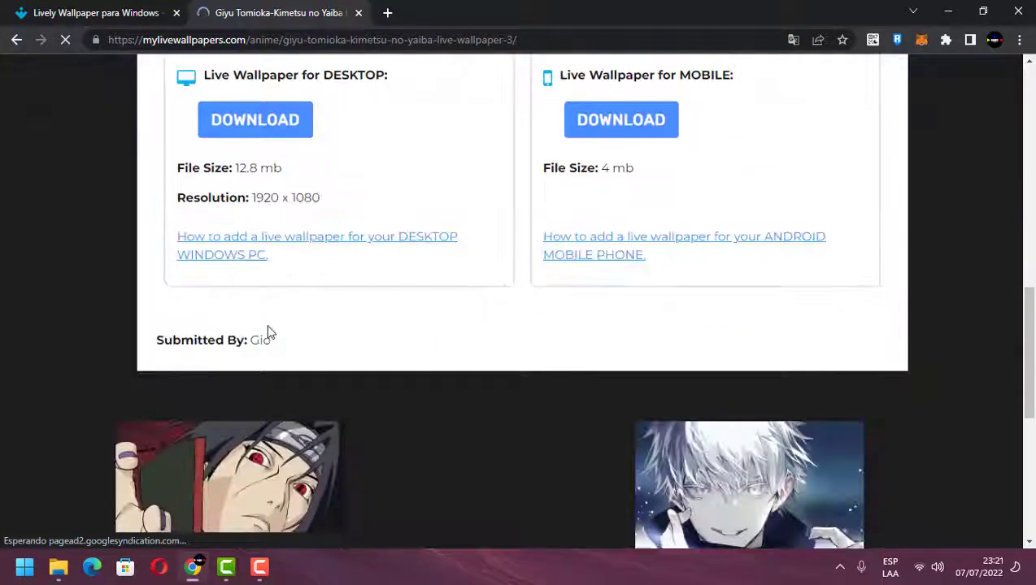
pyautogui.scroll(2, 271, 334)
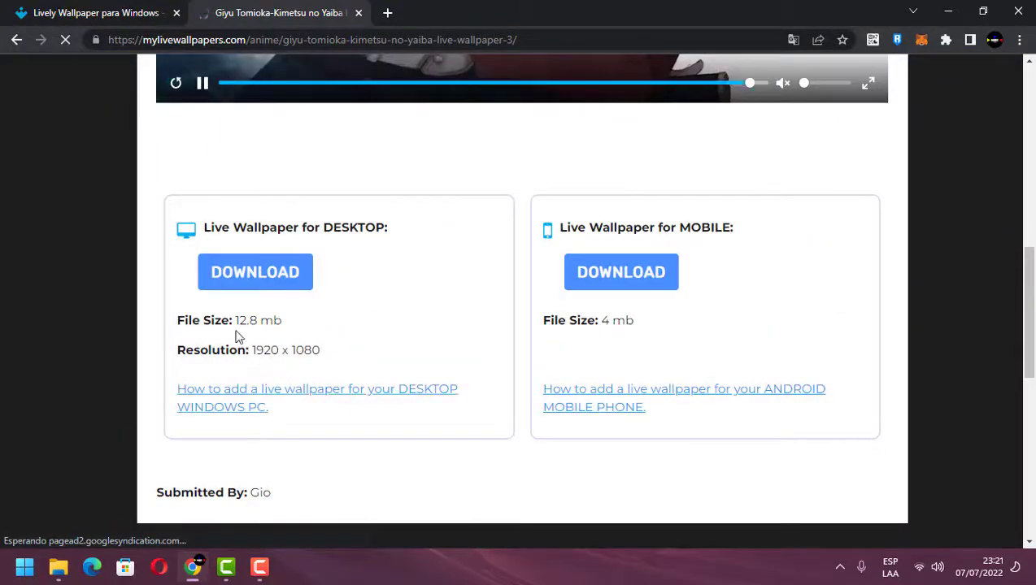
# - Minimize the browser, open Lively Wallpaper from the desktop and add the mylivewallpapers.com-Blinking-Stars file from the Escritorio folder as a wallpaper
pyautogui.click(950, 10)
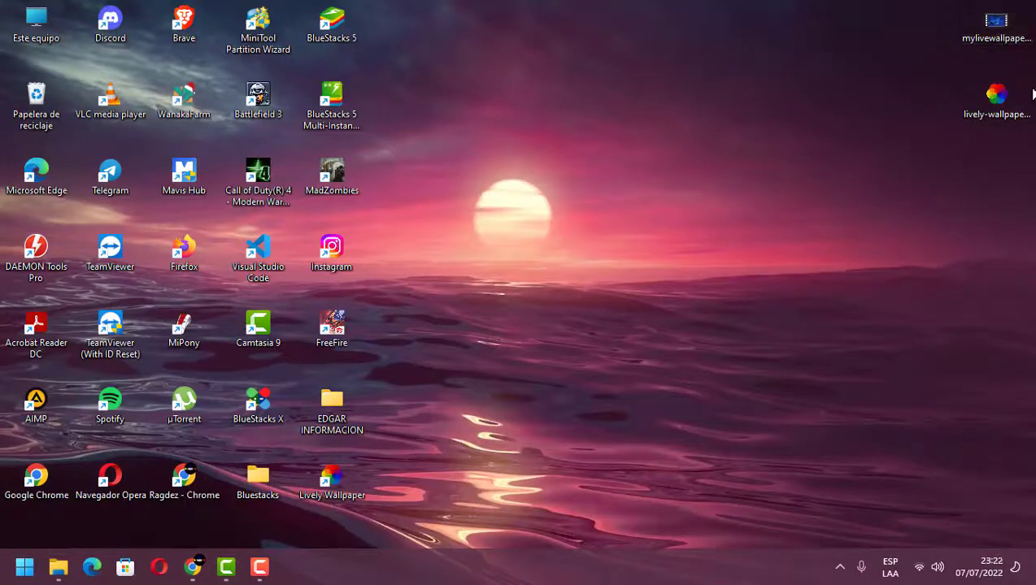
pyautogui.doubleClick(341, 482)
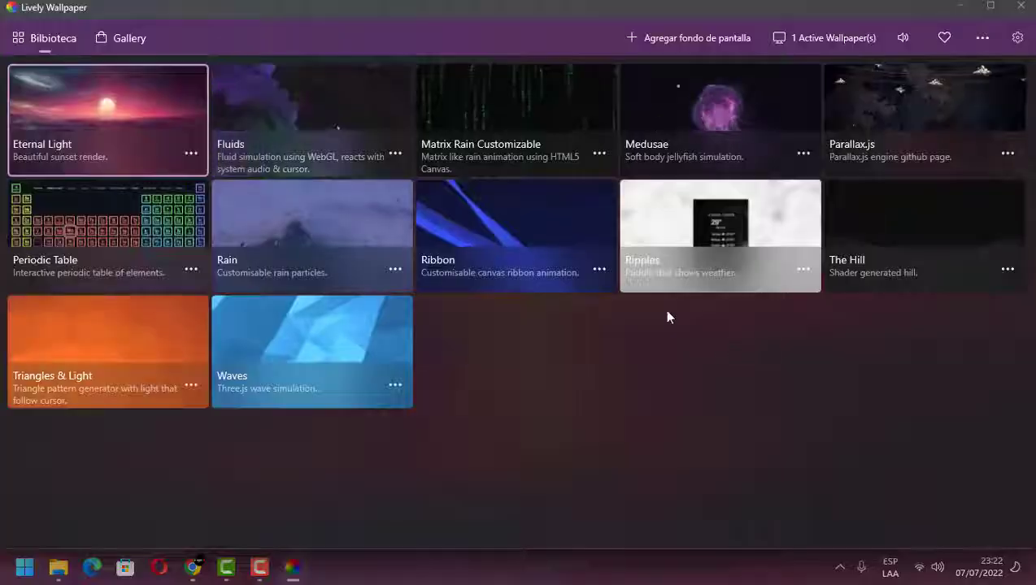
pyautogui.click(705, 41)
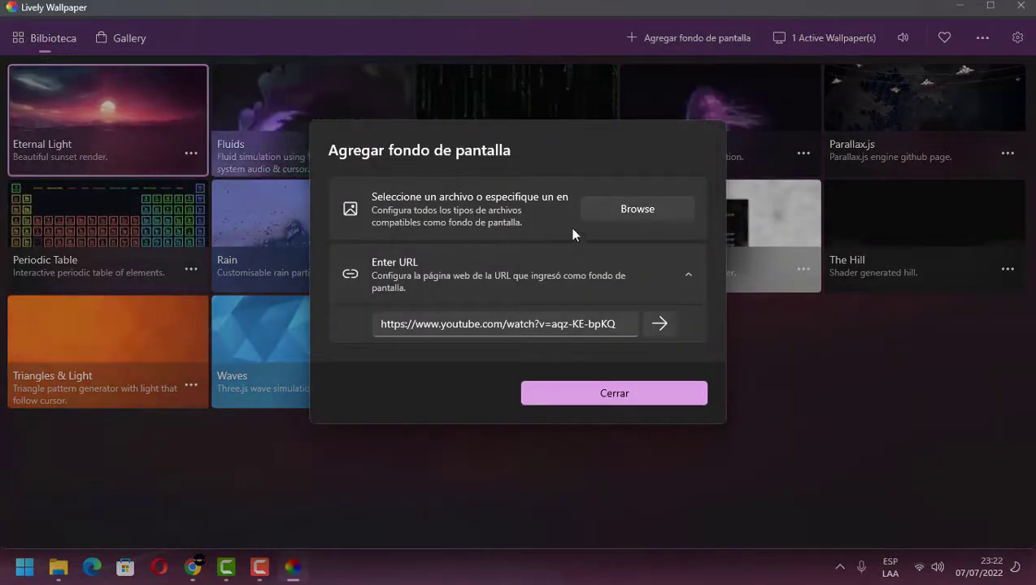
pyautogui.click(648, 212)
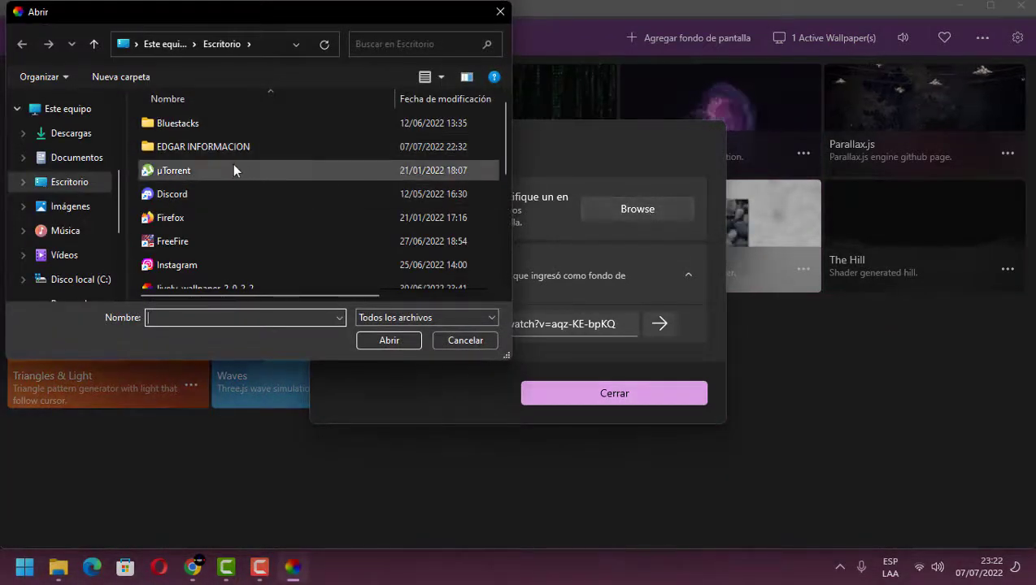
pyautogui.scroll(-4, 241, 166)
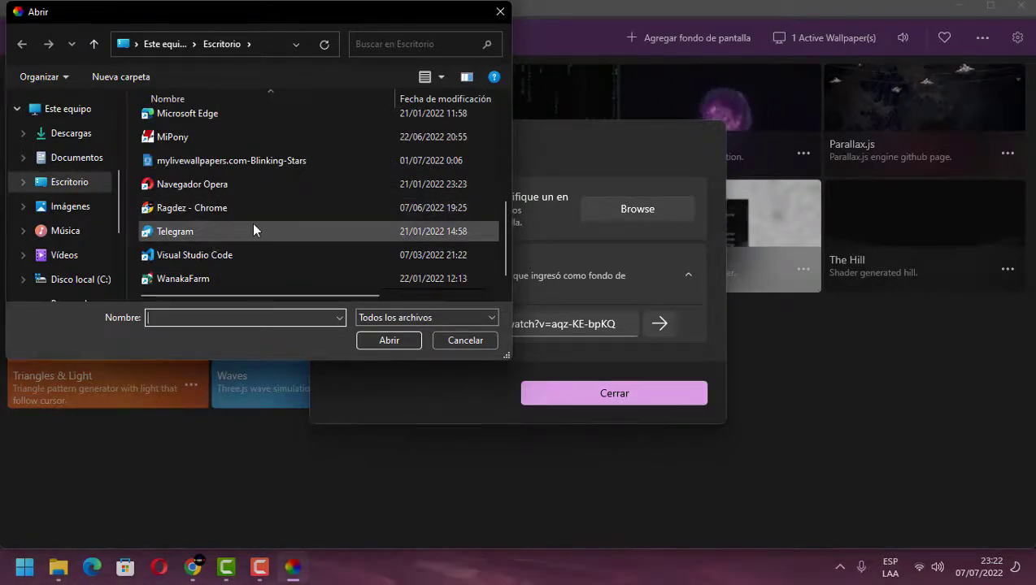
pyautogui.scroll(1, 226, 234)
pyautogui.scroll(3, 226, 233)
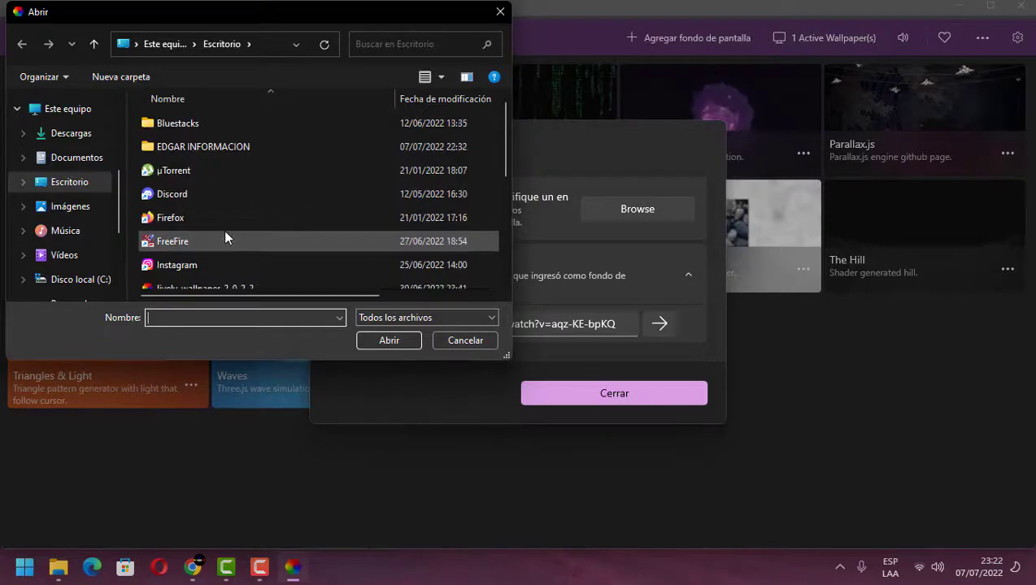
pyautogui.scroll(-2, 227, 196)
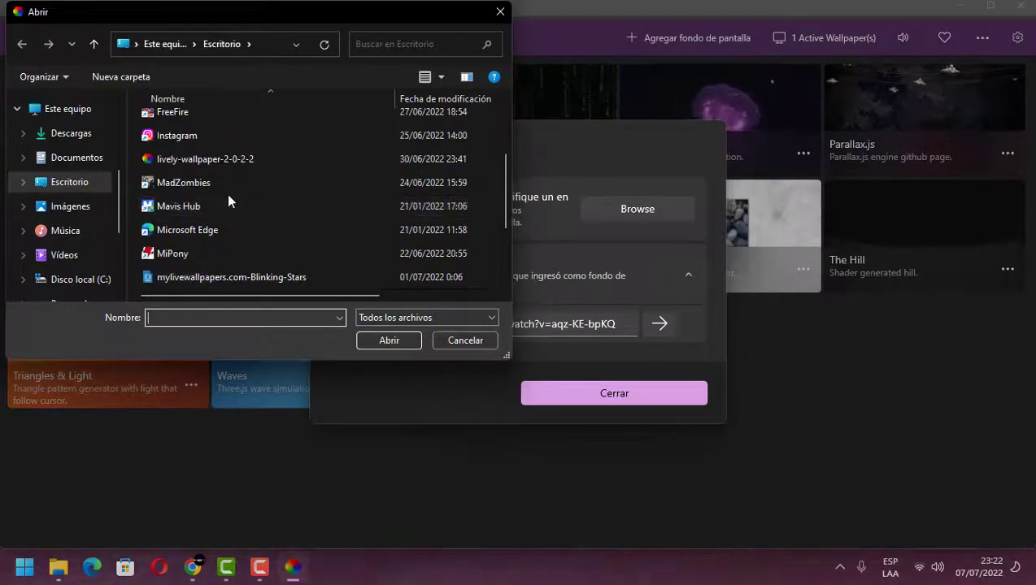
pyautogui.scroll(-2, 227, 220)
pyautogui.doubleClick(204, 160)
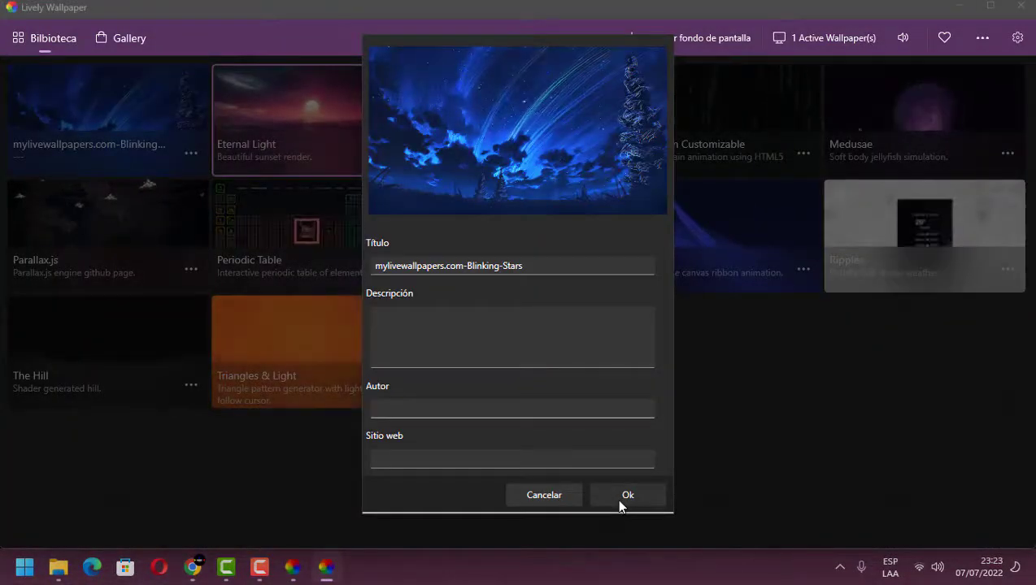
# - Set the new wallpaper's author to fondo, confirm its details and close the Lively Wallpaper window to show the desktop
pyautogui.write('ondo')
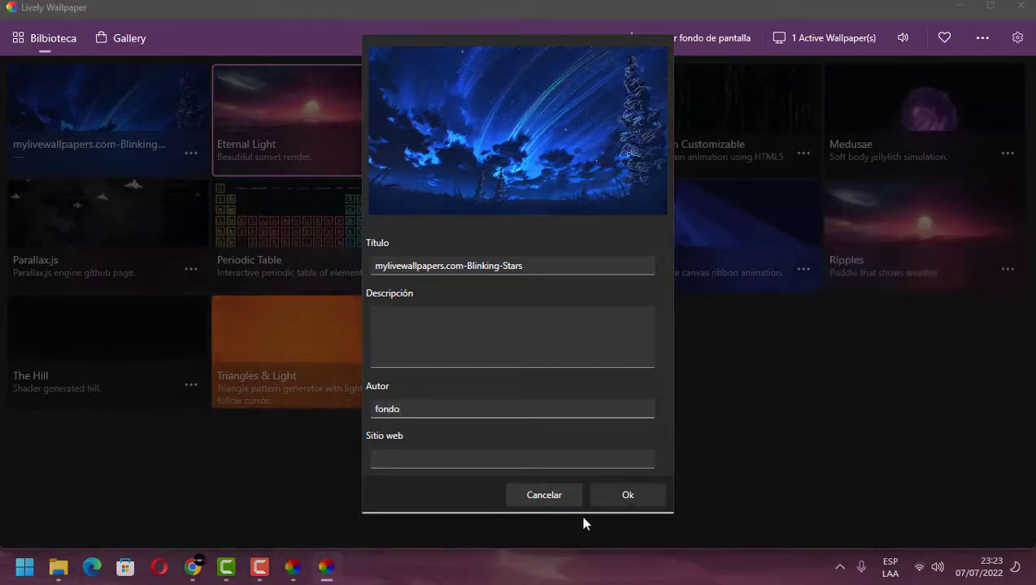
pyautogui.click(626, 500)
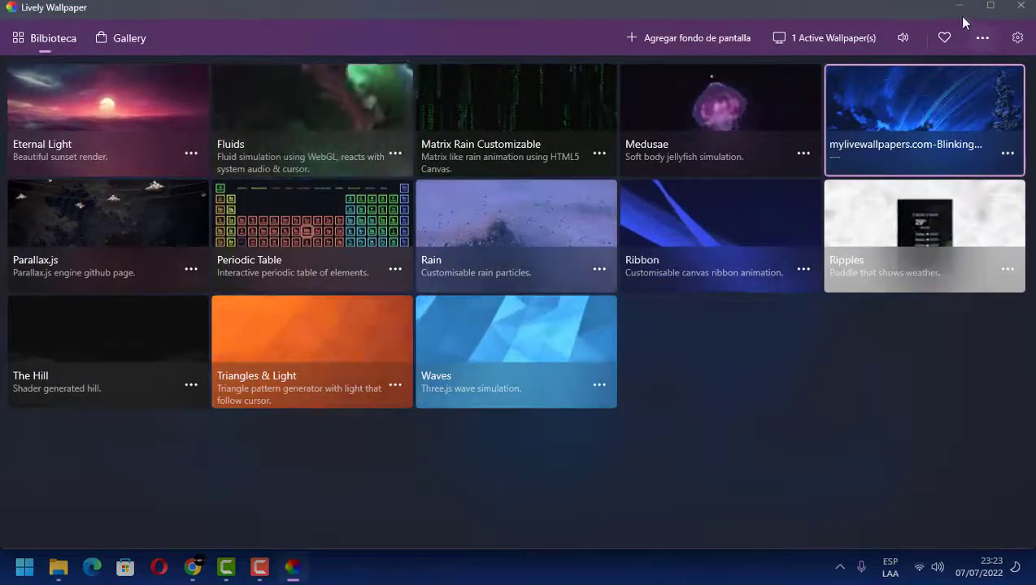
pyautogui.click(1020, 8)
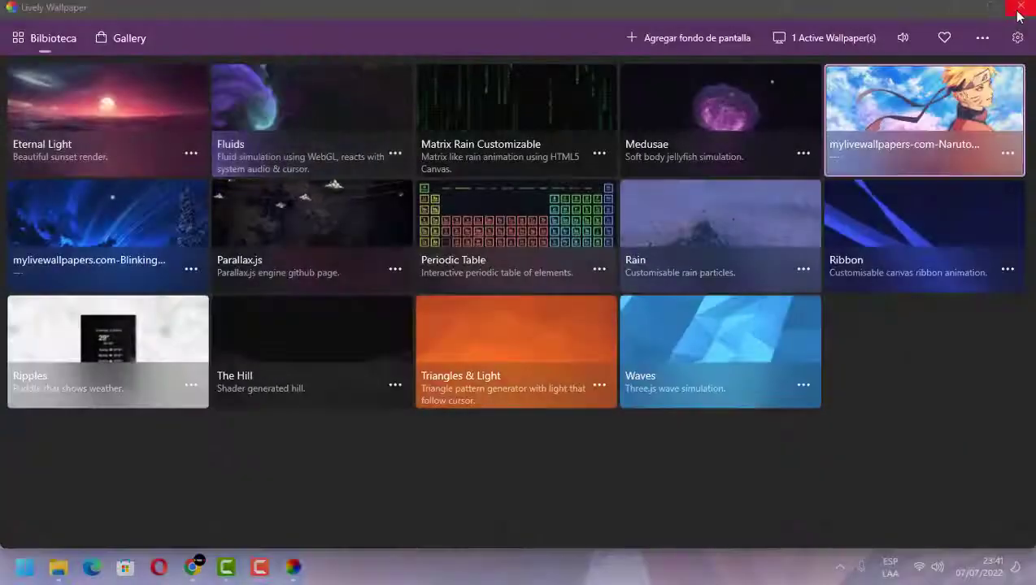
pyautogui.click(1018, 8)
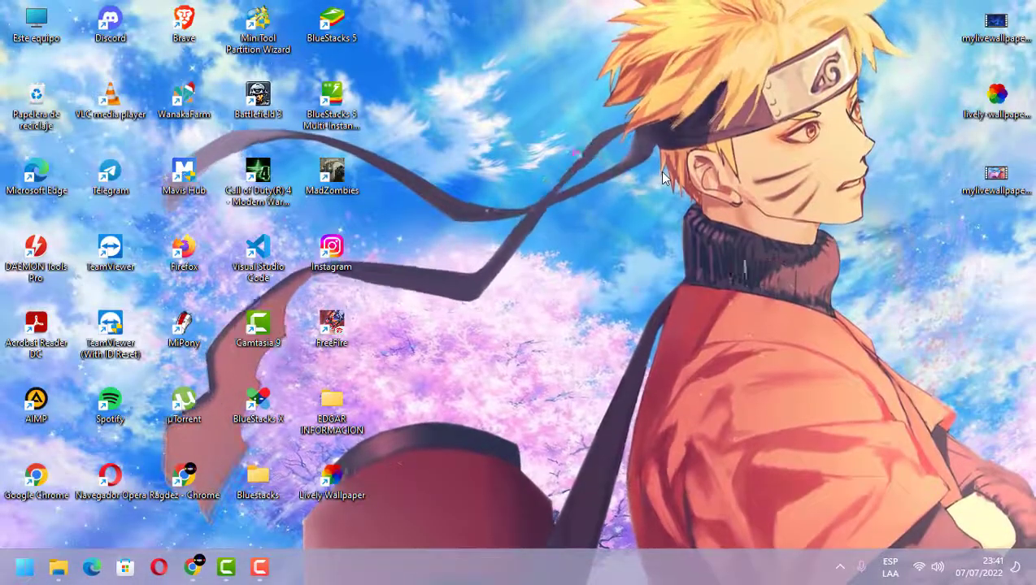